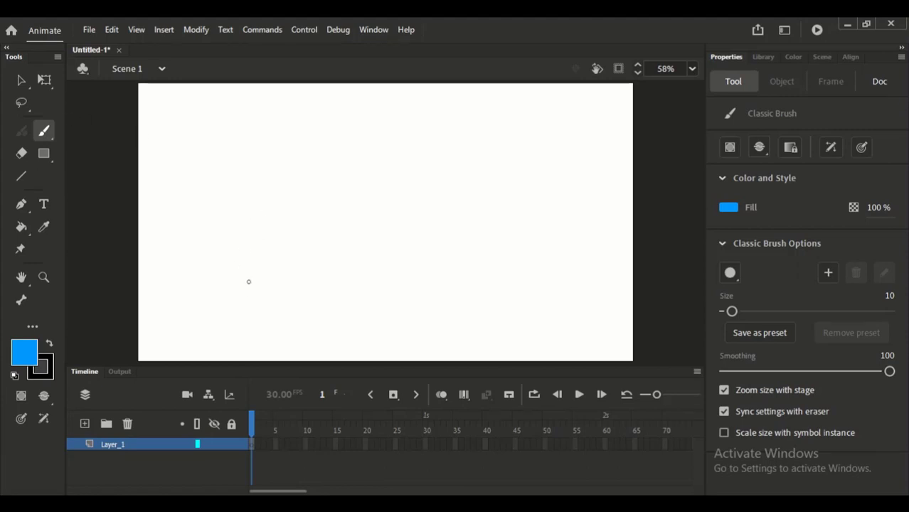
Handwrite "Classic Brush" diagonally on the stage in blue with the size 10 Classic Brush and paint an arrow beneath it
left_click_drag(248, 268, 266, 284)
left_click_drag(251, 249, 282, 243)
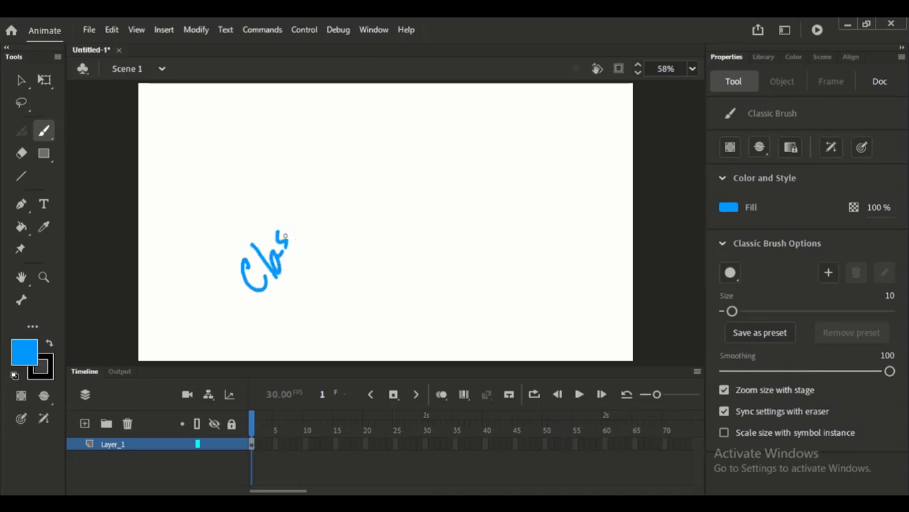
left_click_drag(315, 205, 308, 224)
mouse_move(310, 186)
left_mouse_down()
mouse_move(319, 169)
mouse_move(328, 187)
left_mouse_up()
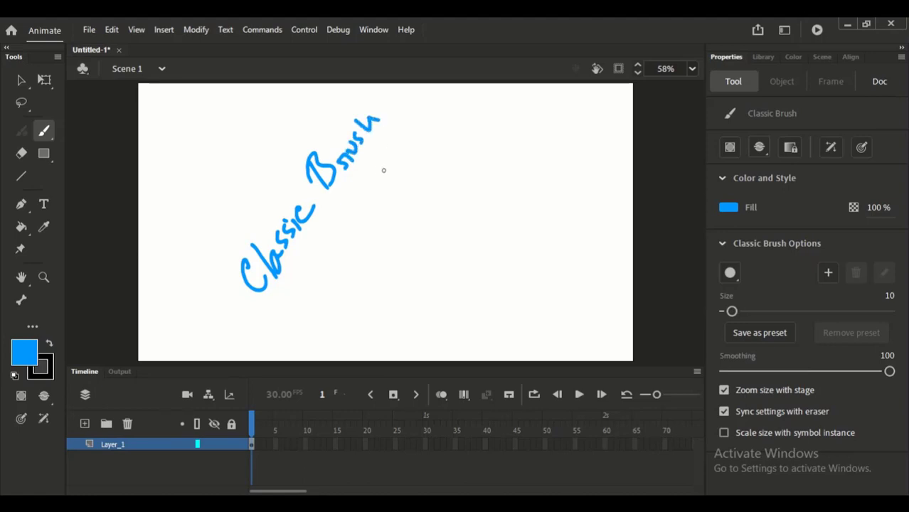
mouse_move(336, 207)
left_mouse_down()
mouse_move(372, 216)
mouse_move(369, 198)
left_mouse_up()
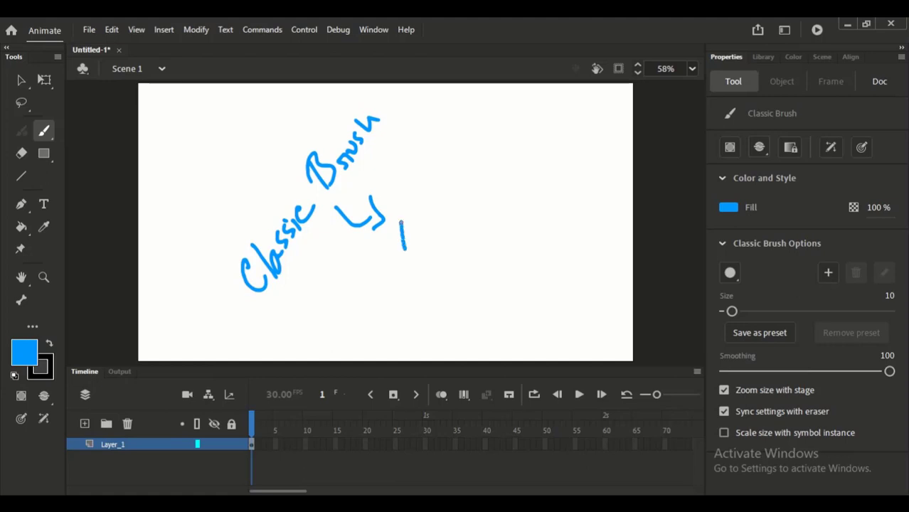
Handwrite "Fill" beside the arrowhead and paint a slanted four-sided frame around the word
left_click_drag(401, 223, 428, 274)
left_click_drag(404, 243, 427, 270)
mouse_move(415, 230)
left_mouse_down()
mouse_move(418, 253)
mouse_move(429, 227)
mouse_move(449, 241)
mouse_move(438, 212)
mouse_move(462, 210)
left_mouse_up()
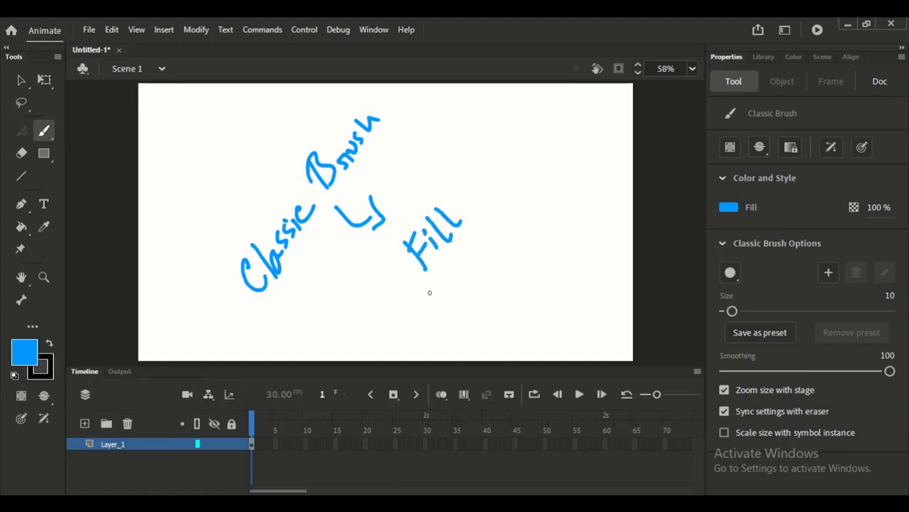
left_click_drag(425, 301, 486, 210)
mouse_move(376, 251)
left_mouse_down()
mouse_move(395, 270)
mouse_move(389, 242)
mouse_move(452, 165)
mouse_move(485, 211)
left_mouse_up()
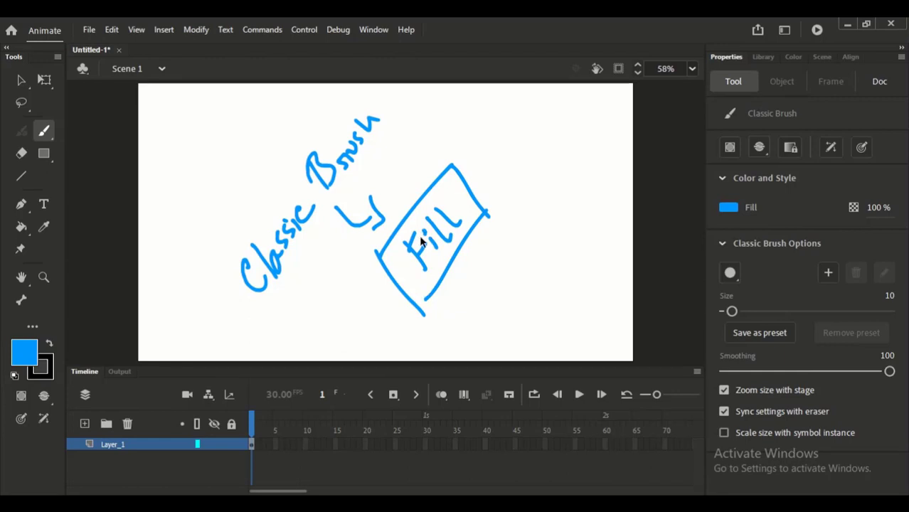
Undo the "Fill" lettering and its frame, keeping the "Classic Brush" text and the arrow
key("ctrl+z")
key("ctrl+z")
key("ctrl+z")
key("ctrl+z")
key("ctrl+z")
key("ctrl+z")
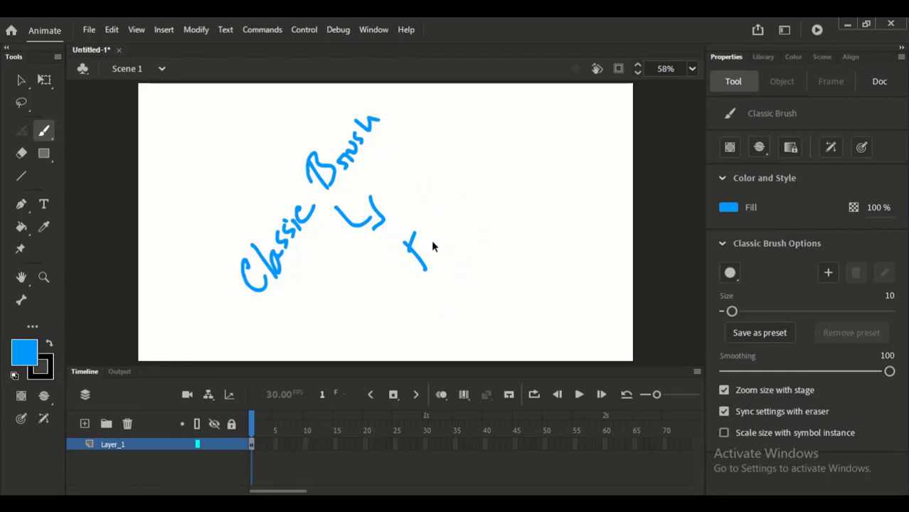
key("ctrl+z")
Paint a zigzag stroke beside the arrow, undo it and repaint it larger
mouse_move(432, 183)
left_mouse_down()
mouse_move(440, 212)
mouse_move(471, 236)
mouse_move(467, 274)
left_mouse_up()
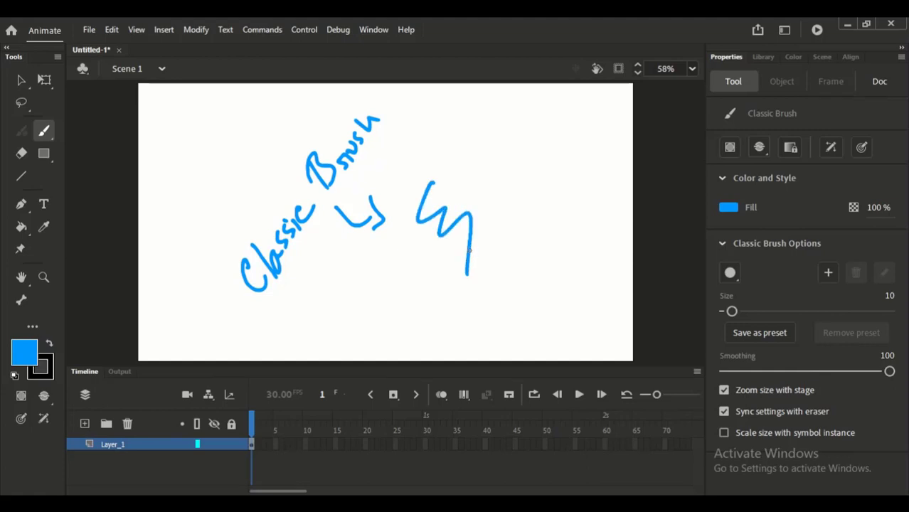
key("ctrl+z")
mouse_move(440, 152)
left_mouse_down()
mouse_move(460, 201)
mouse_move(498, 237)
mouse_move(485, 284)
left_mouse_up()
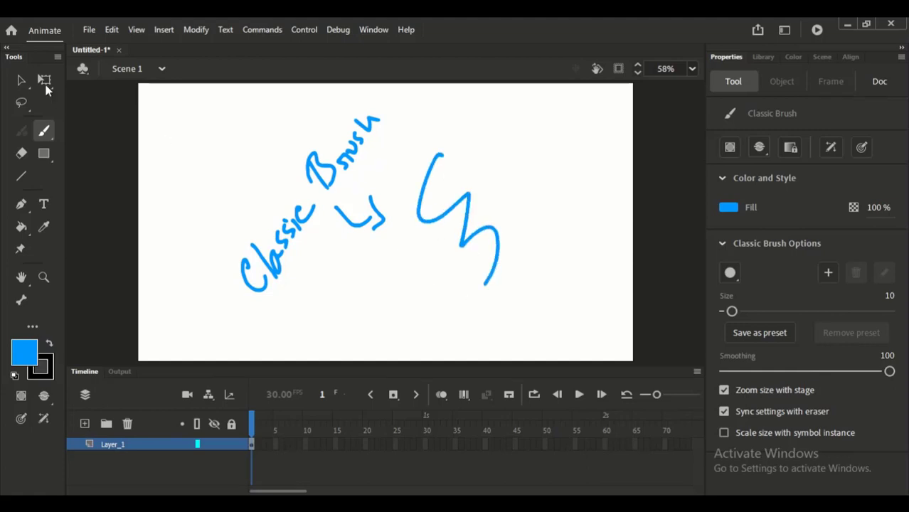
Select the zigzag stroke as a shape and delete it
left_click(22, 81)
left_click(456, 217)
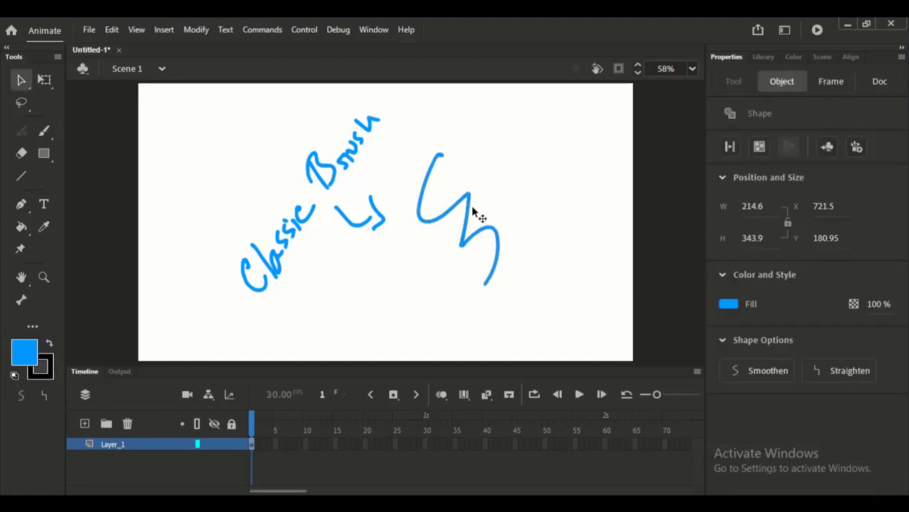
left_click(477, 202)
left_click(440, 160)
key("Delete")
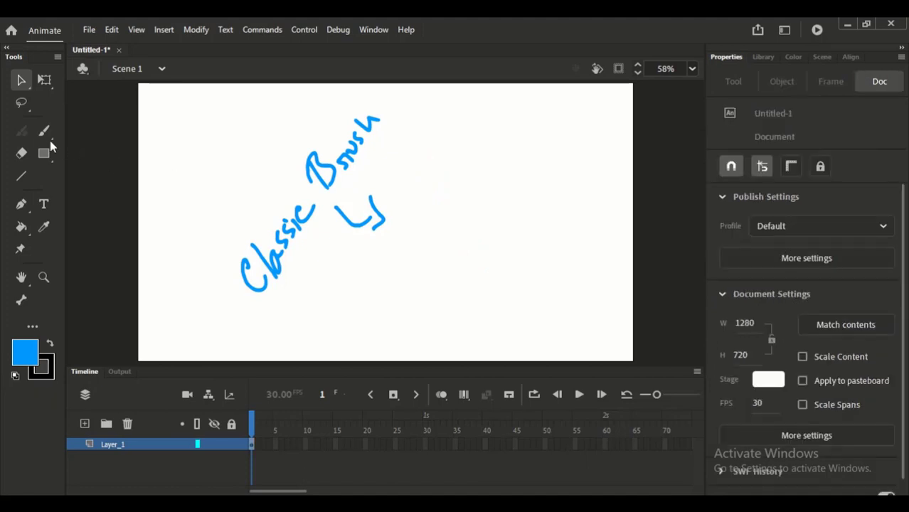
Paint a thin test stroke beside the arrow with the size 10 Classic Brush and undo it
left_click(44, 131)
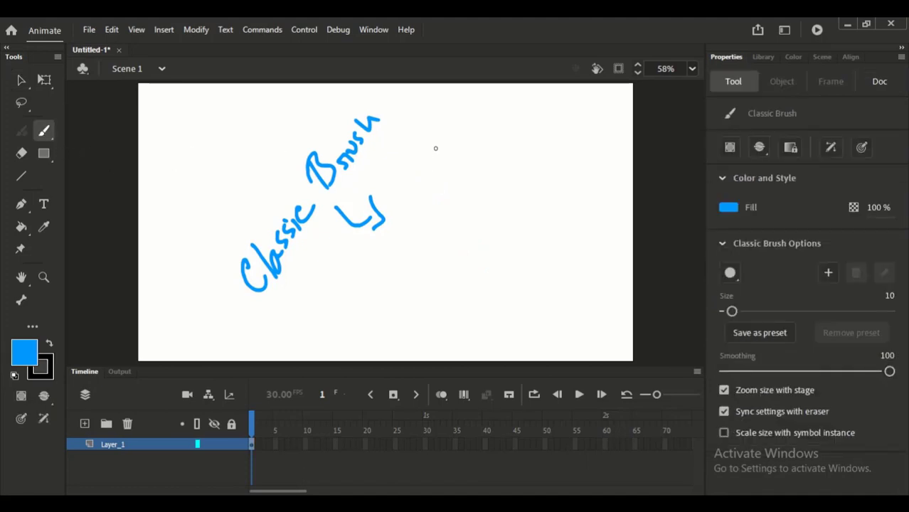
mouse_move(435, 148)
left_mouse_down()
mouse_move(444, 186)
mouse_move(464, 211)
mouse_move(476, 266)
left_mouse_up()
key("ctrl+z")
Paint a very thick test stroke with the Classic Brush at size 159 and undo it
mouse_move(733, 311)
left_mouse_down()
mouse_move(822, 311)
mouse_move(775, 311)
left_mouse_up()
left_click(21, 80)
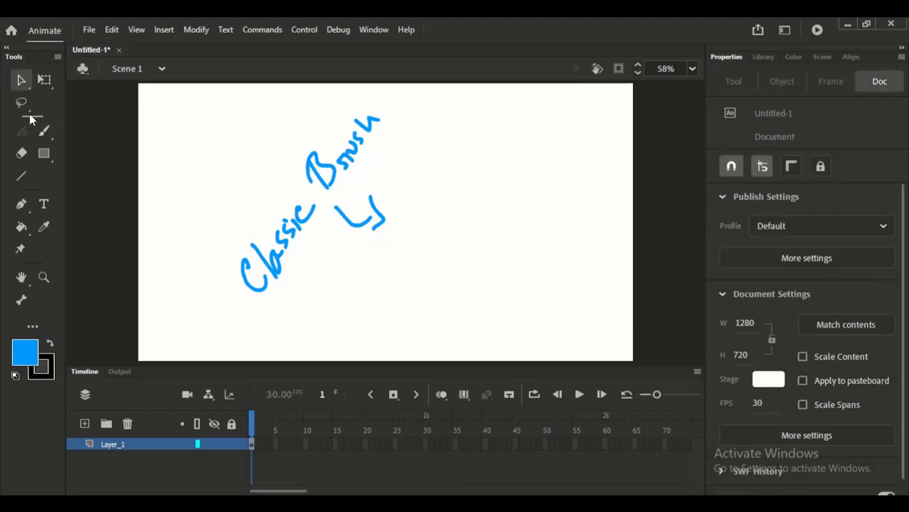
left_click(44, 131)
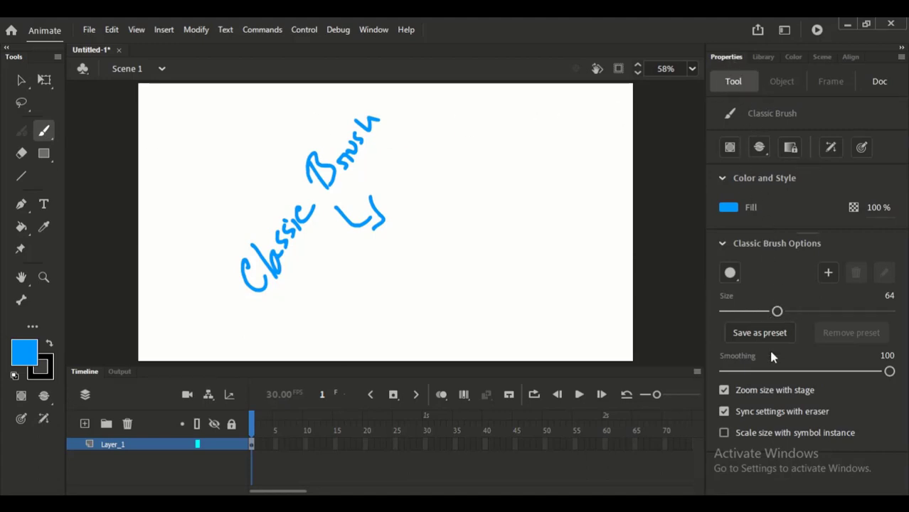
mouse_move(777, 315)
left_mouse_down()
mouse_move(757, 309)
mouse_move(887, 302)
mouse_move(784, 298)
mouse_move(855, 294)
left_mouse_up()
mouse_move(448, 150)
left_mouse_down()
mouse_move(455, 201)
mouse_move(442, 251)
mouse_move(555, 284)
mouse_move(459, 203)
left_mouse_up()
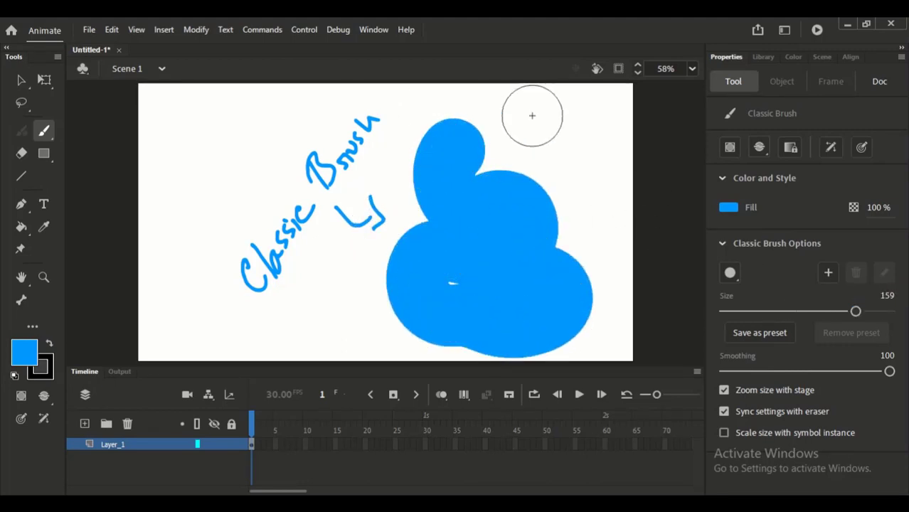
key("ctrl+z")
Set the Classic Brush size to 55, trying it with a short stroke that is undone
mouse_move(754, 312)
left_mouse_down()
mouse_move(740, 311)
mouse_move(781, 311)
mouse_move(769, 311)
left_mouse_up()
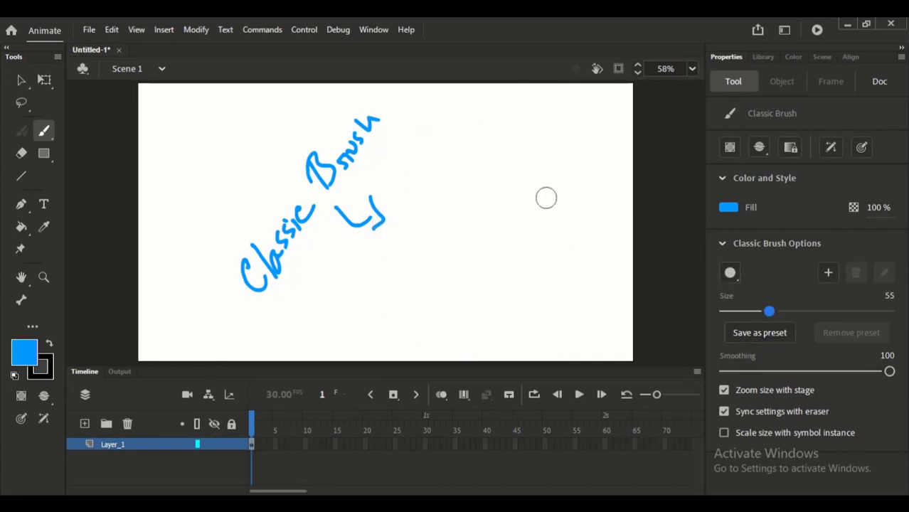
mouse_move(544, 197)
left_mouse_down()
mouse_move(509, 209)
mouse_move(551, 256)
left_mouse_up()
key("ctrl+z")
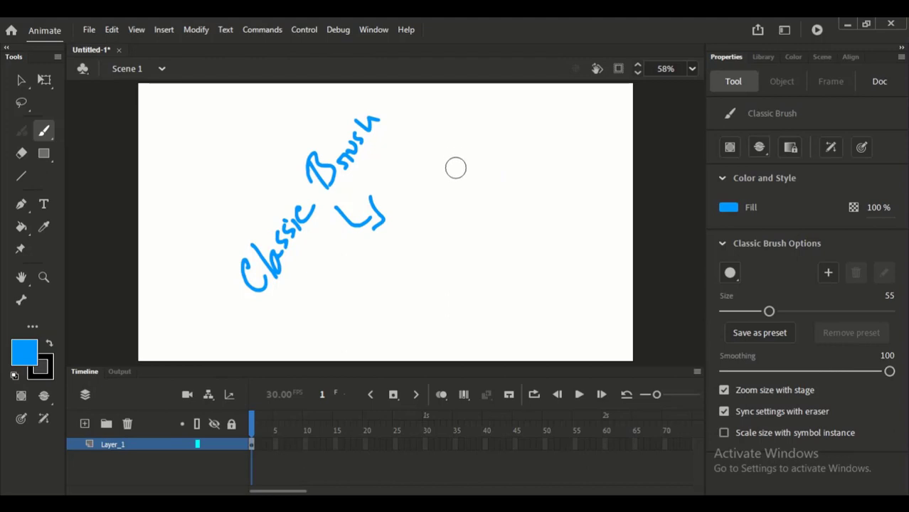
Paint an S-shaped stroke with three dots below it at brush size 55, and undo all of them
mouse_move(456, 146)
left_mouse_down()
mouse_move(449, 185)
mouse_move(488, 171)
mouse_move(506, 214)
mouse_move(461, 238)
left_mouse_up()
left_click(453, 282)
left_click(481, 283)
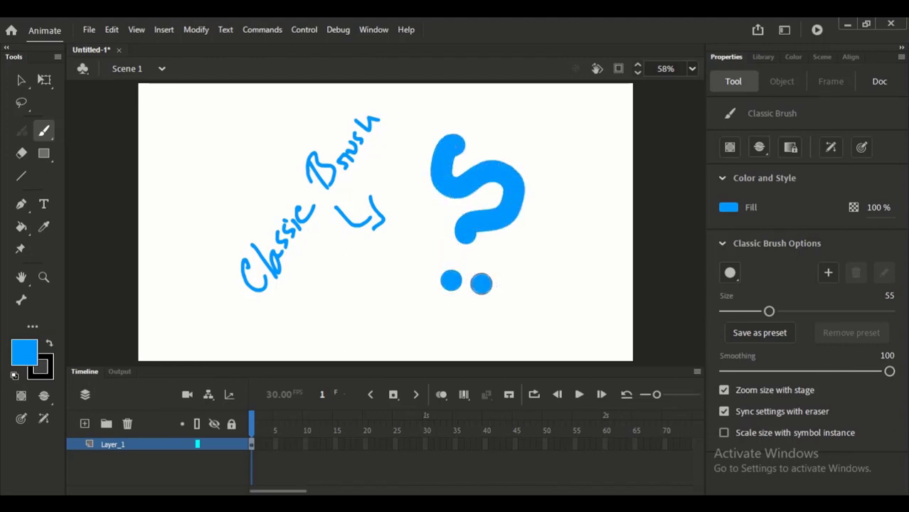
left_click(513, 288)
key("ctrl+z")
key("ctrl+z")
key("ctrl+z")
key("ctrl+z")
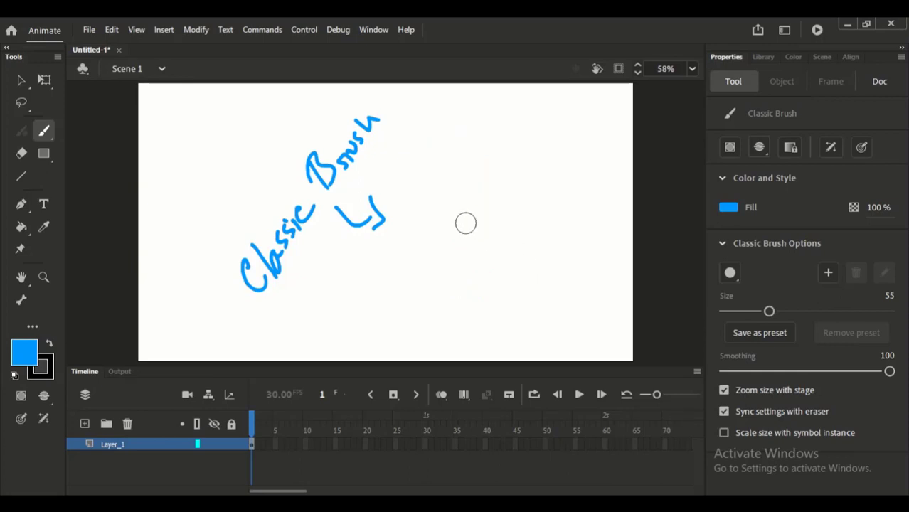
Stamp three separate round dots beside the arrow with the size 55 brush
left_click(465, 226)
left_click(495, 214)
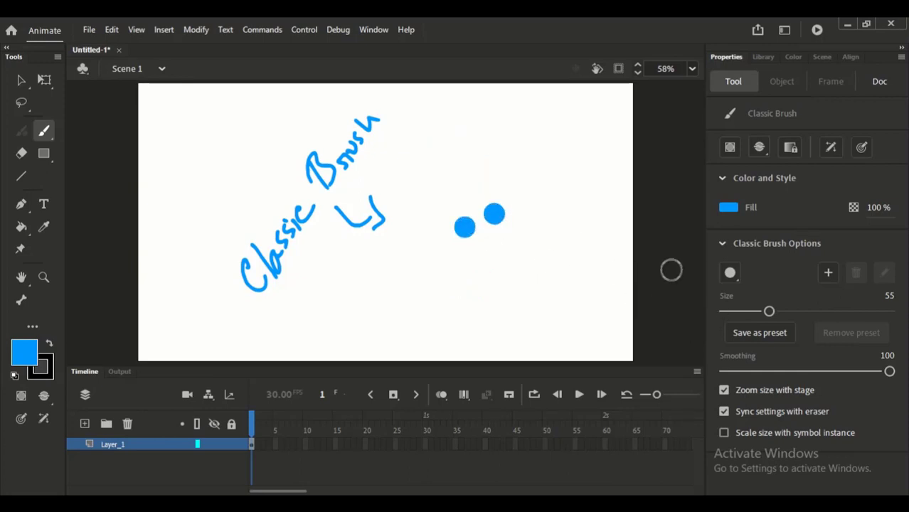
left_click(541, 235)
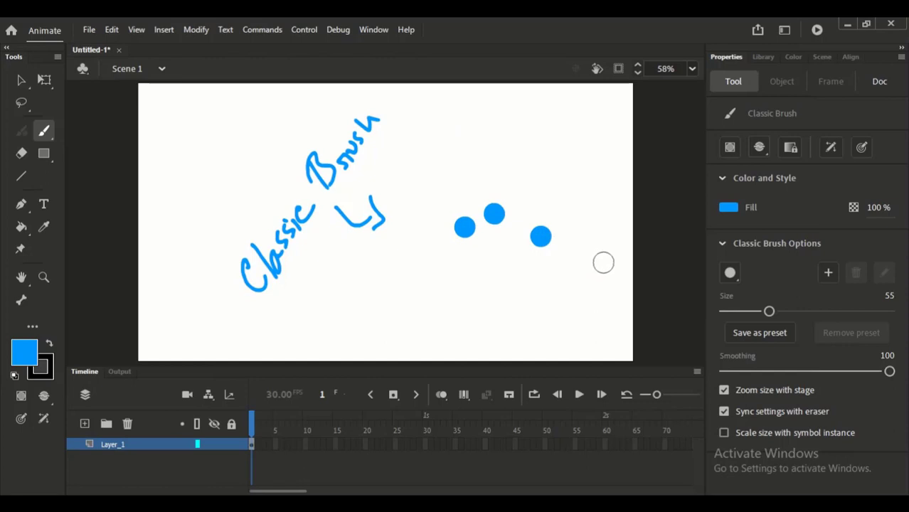
Change the brush tip to the vertical ellipse and paint a short squiggle plus four single marks around the round dots
left_click(730, 273)
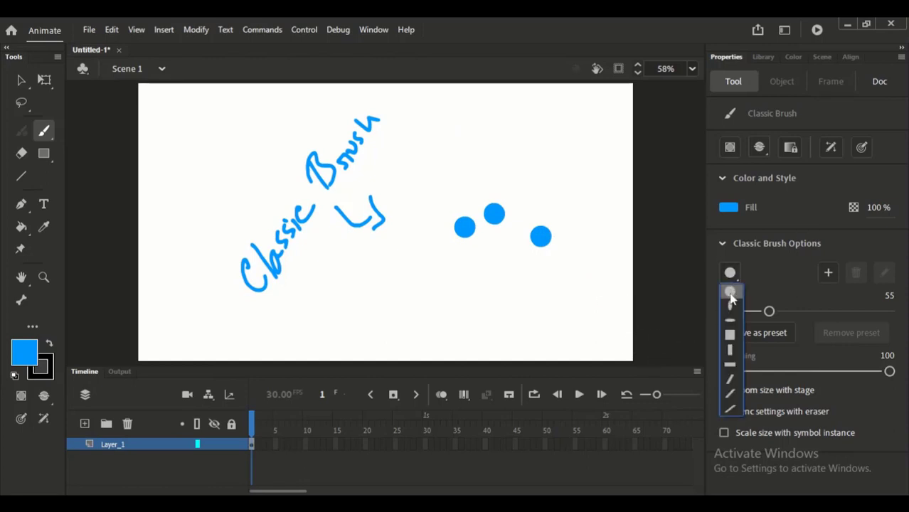
left_click(730, 305)
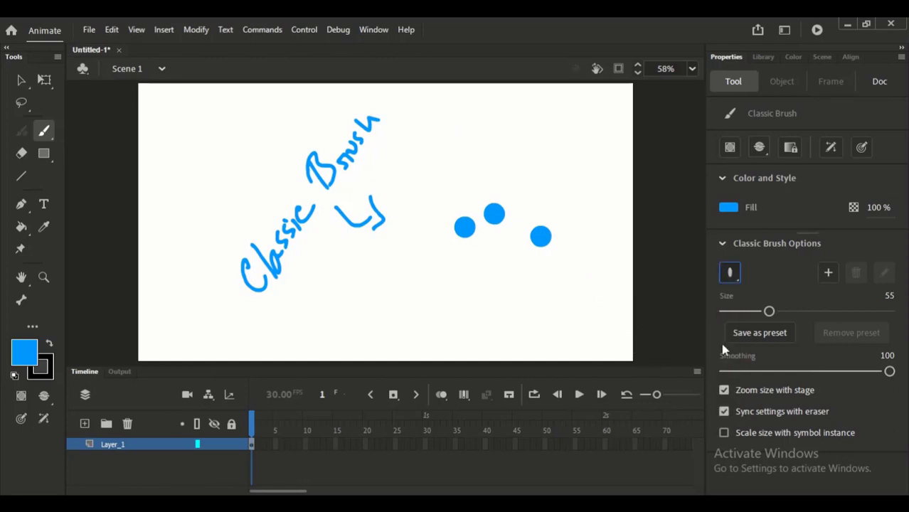
left_click(731, 275)
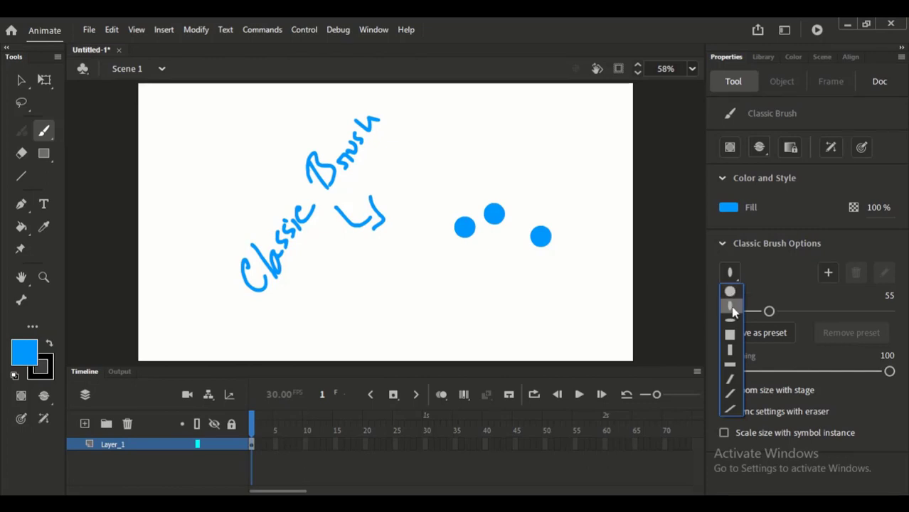
left_click(733, 308)
left_click_drag(539, 138, 567, 179)
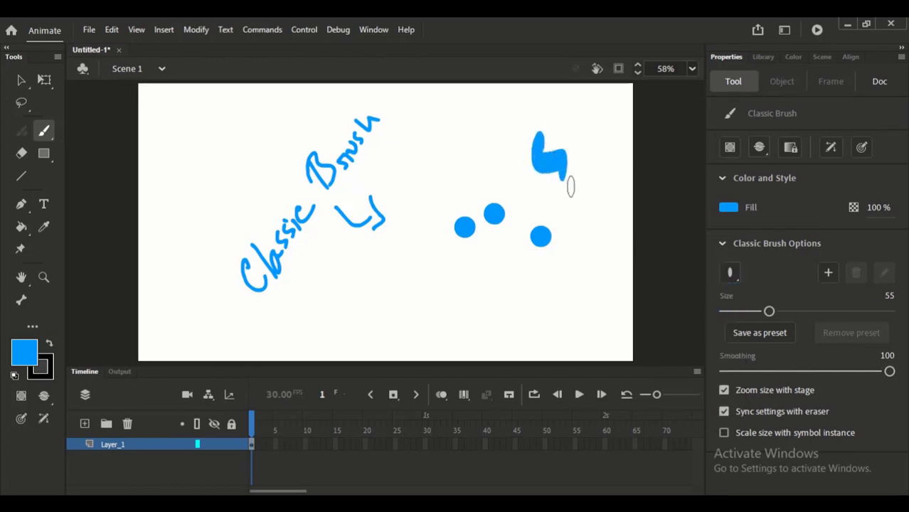
left_click(585, 204)
left_click(509, 278)
left_click(482, 303)
left_click(516, 314)
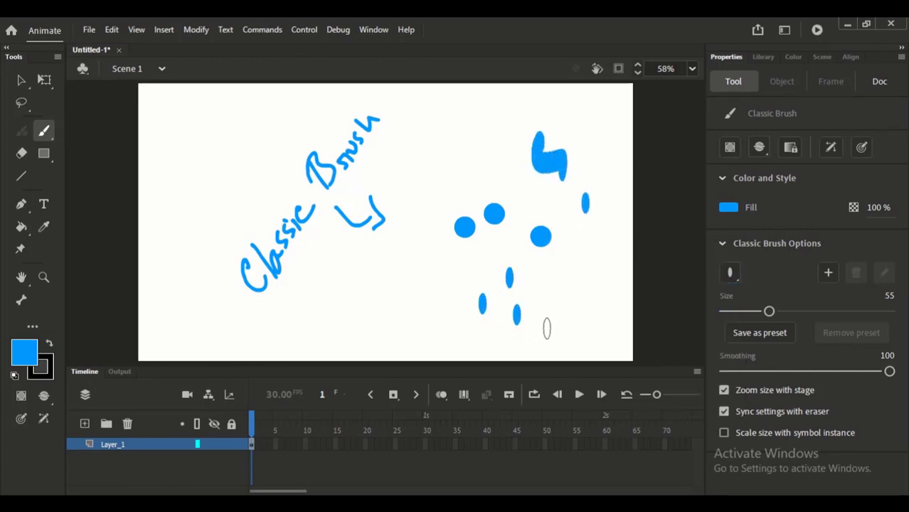
Change the brush tip to the horizontal rectangle and stamp three marks around the lower ellipse marks
left_click(730, 276)
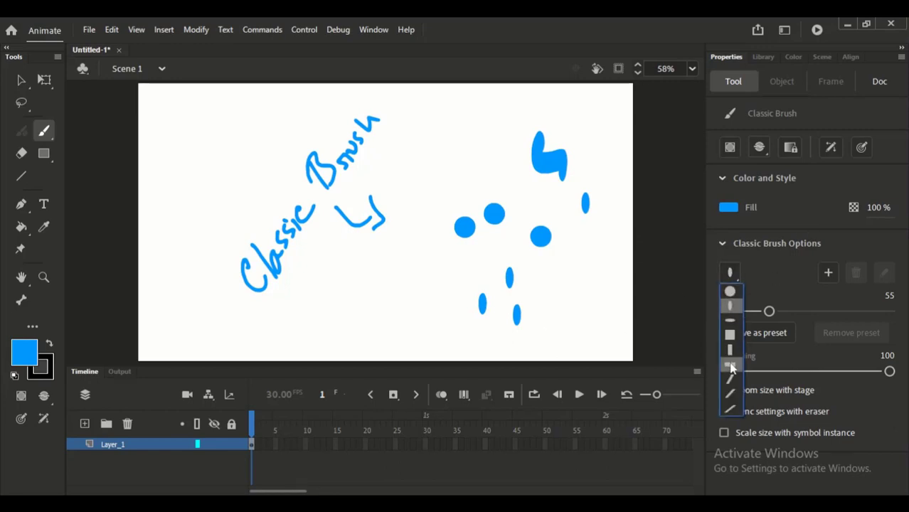
left_click(730, 364)
left_click(595, 289)
left_click(436, 274)
left_click(444, 313)
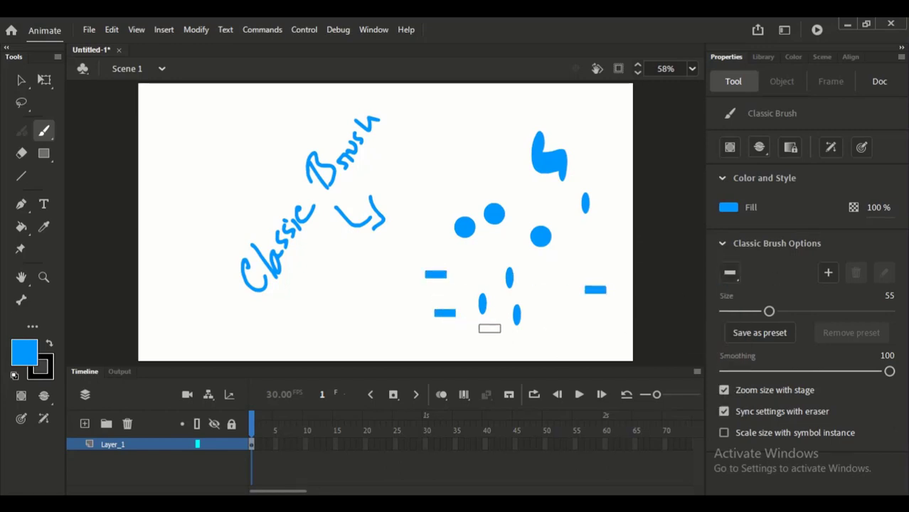
Change the brush tip to the square and stamp two squares near the arrowhead
left_click(730, 275)
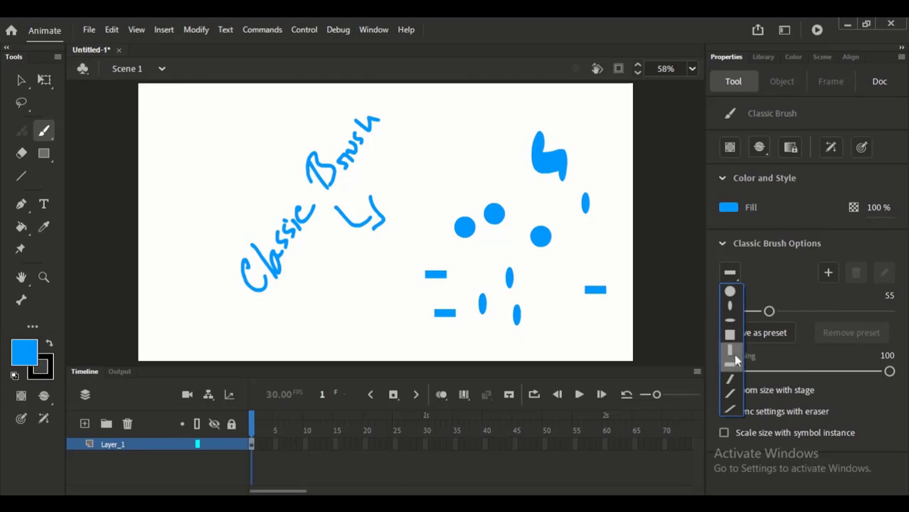
left_click(730, 334)
left_click(435, 196)
left_click(399, 250)
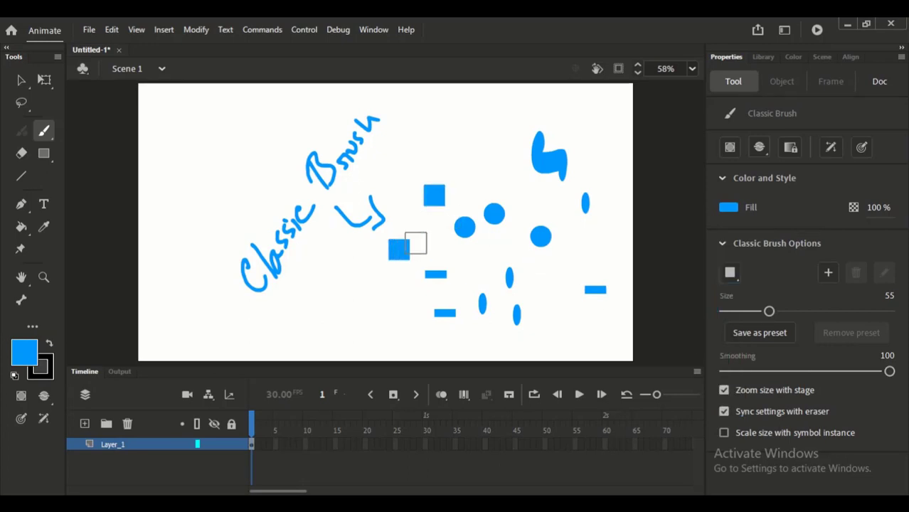
Stamp three large squares around the lettering at brush size 188, and undo the last two
left_click_drag(780, 313, 880, 312)
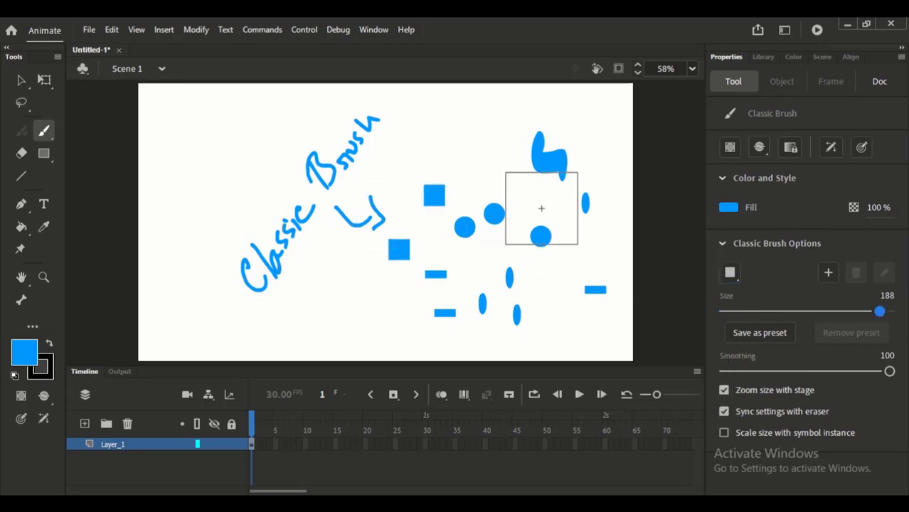
left_click(225, 141)
left_click(191, 285)
left_click(335, 315)
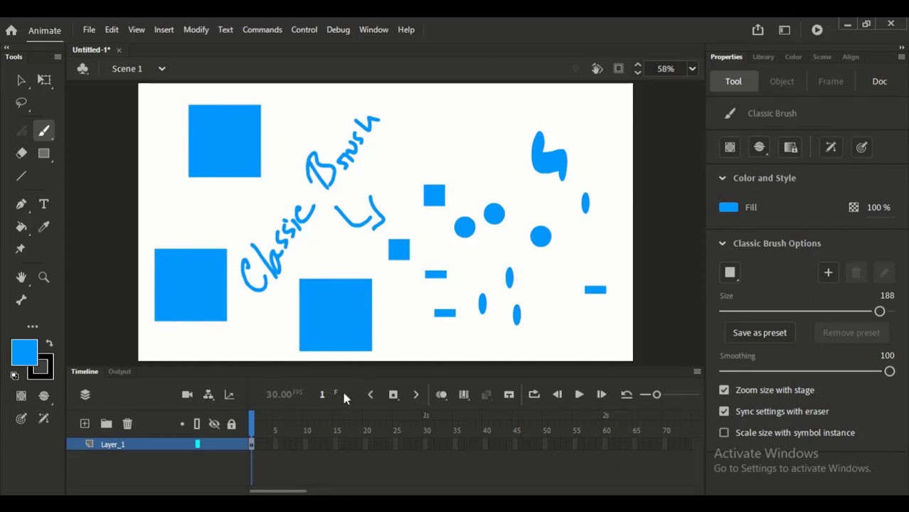
key("ctrl+z")
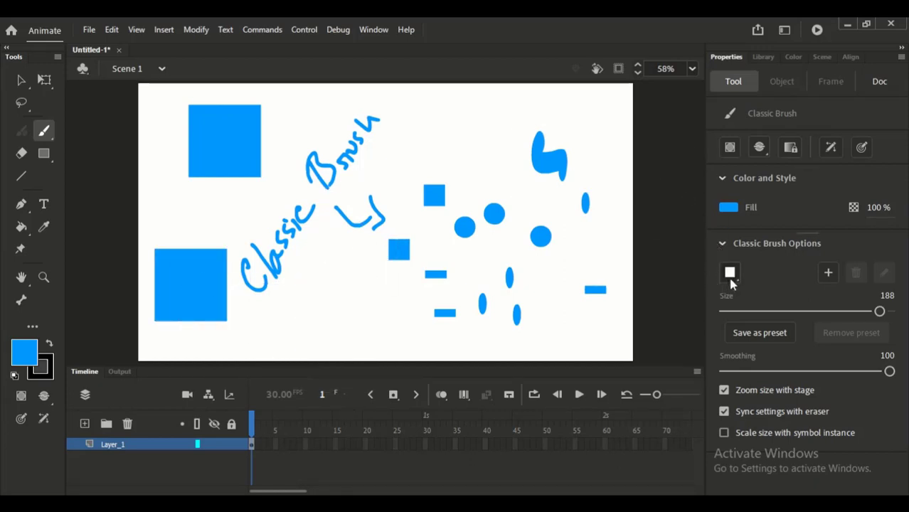
key("ctrl+z")
Change the brush tip back to the circle at size 24 and paint freehand strokes in the empty areas
left_click(730, 274)
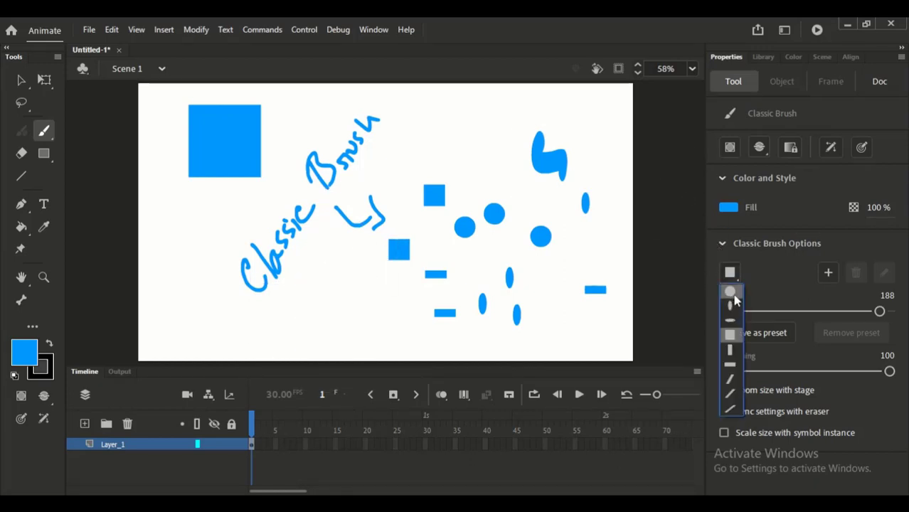
left_click(730, 291)
left_click_drag(755, 314, 744, 311)
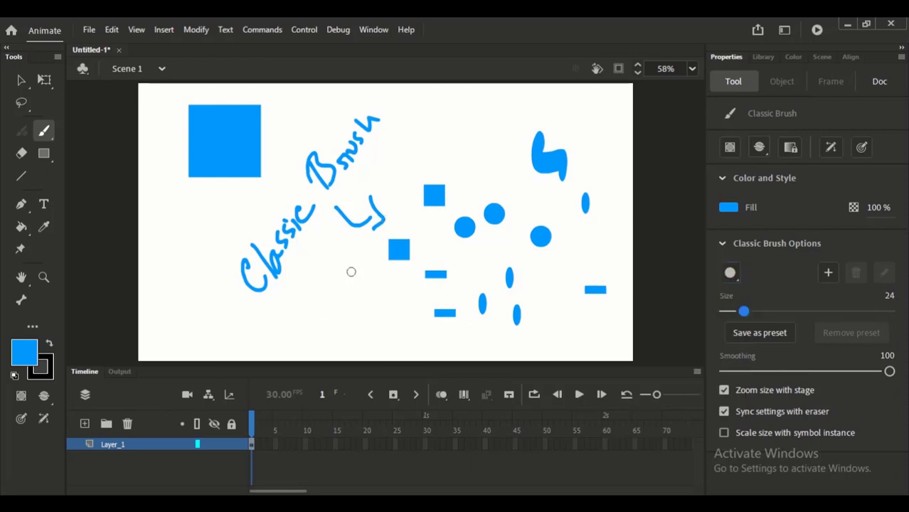
left_click_drag(330, 262, 365, 307)
mouse_move(444, 112)
left_mouse_down()
mouse_move(472, 145)
mouse_move(446, 138)
mouse_move(489, 159)
mouse_move(499, 179)
left_mouse_up()
left_click_drag(352, 291, 431, 326)
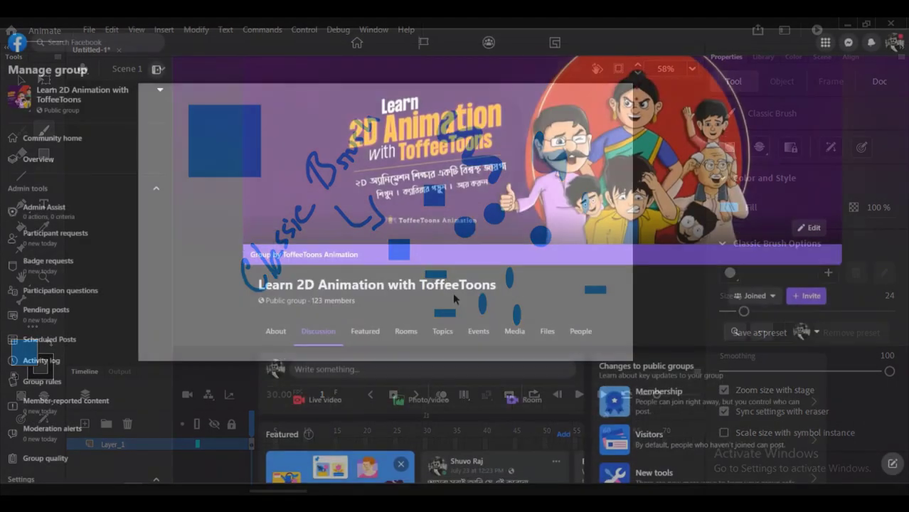
Switch to Facebook and look through the posts and comments in the Learn 2D Animation with ToffeeToons group
scroll(541, 285, "down", 3)
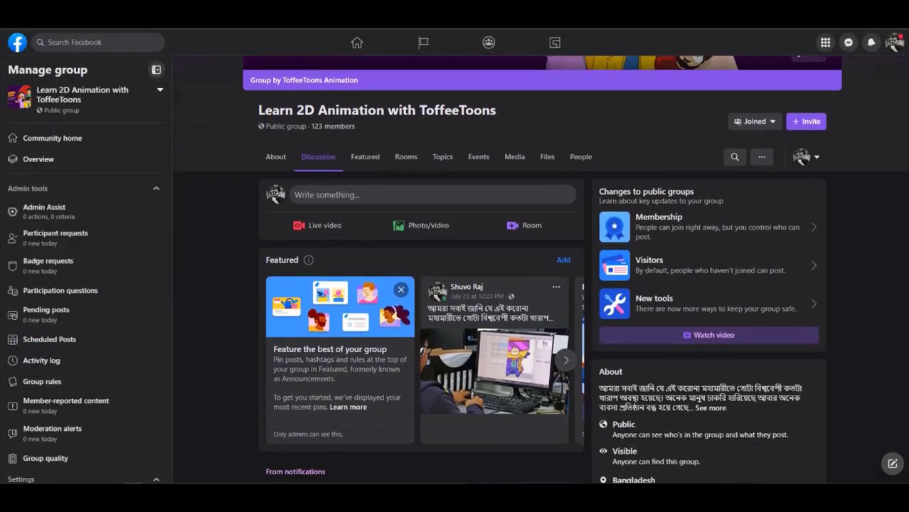
scroll(541, 284, "down", 5)
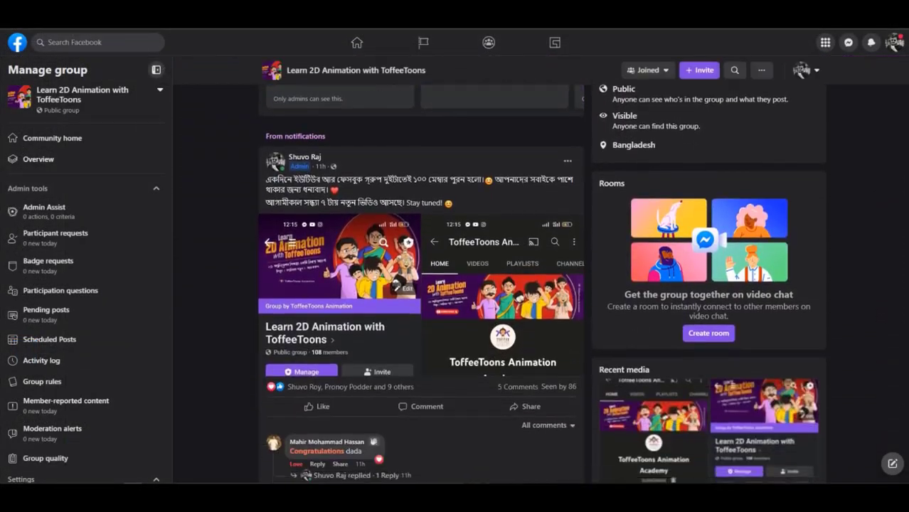
scroll(541, 284, "down", 4)
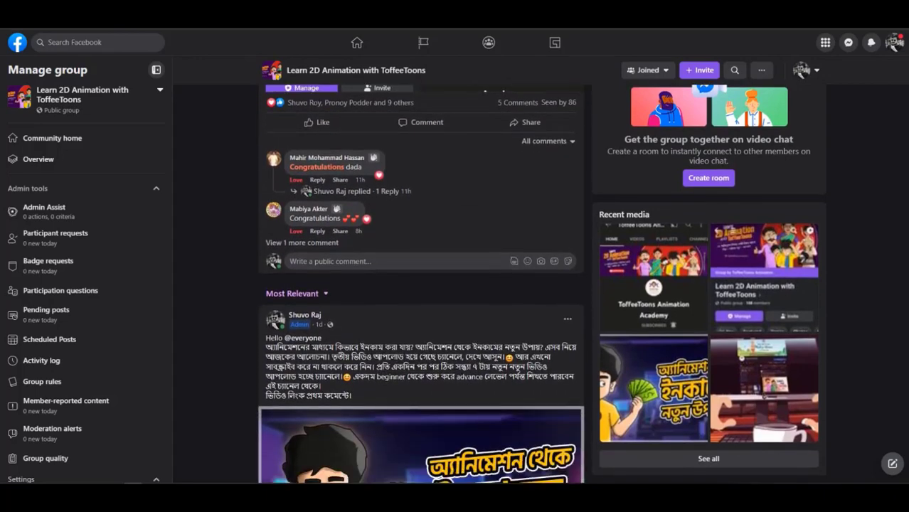
scroll(420, 284, "down", 4)
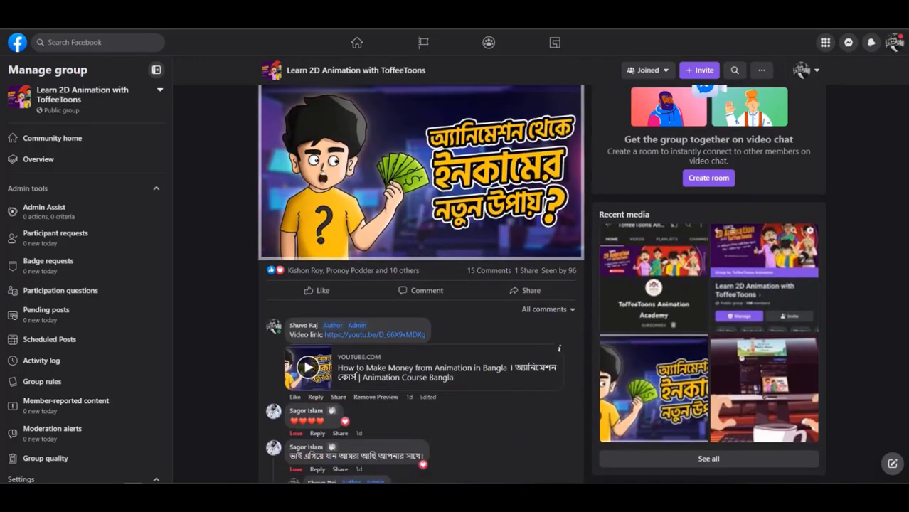
scroll(421, 284, "down", 5)
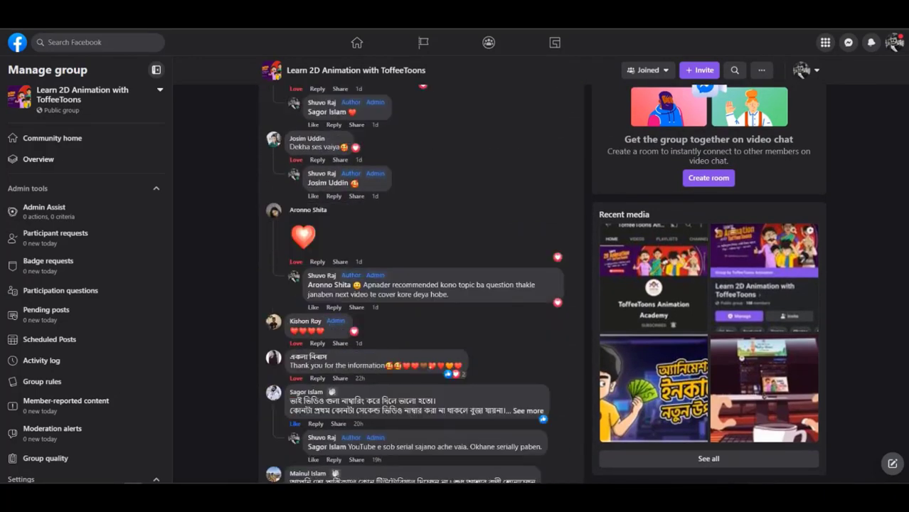
scroll(420, 284, "down", 5)
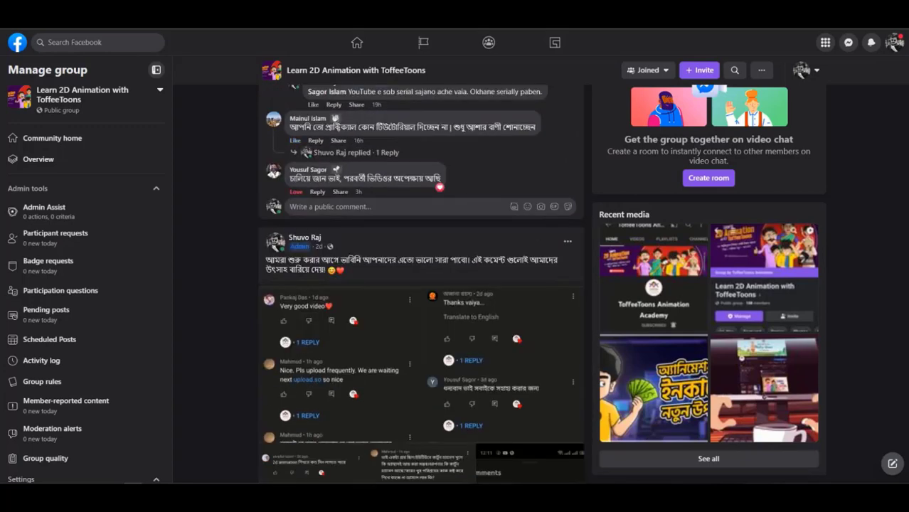
scroll(420, 284, "down", 5)
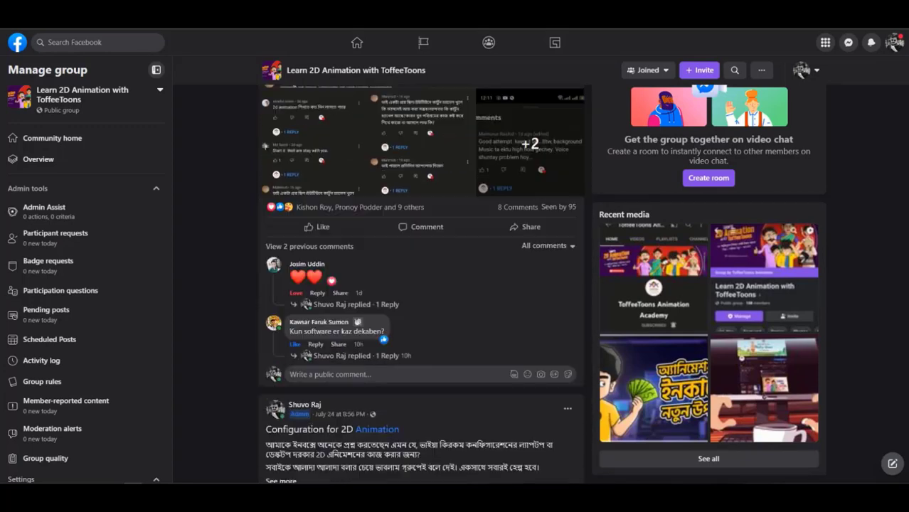
scroll(420, 284, "down", 4)
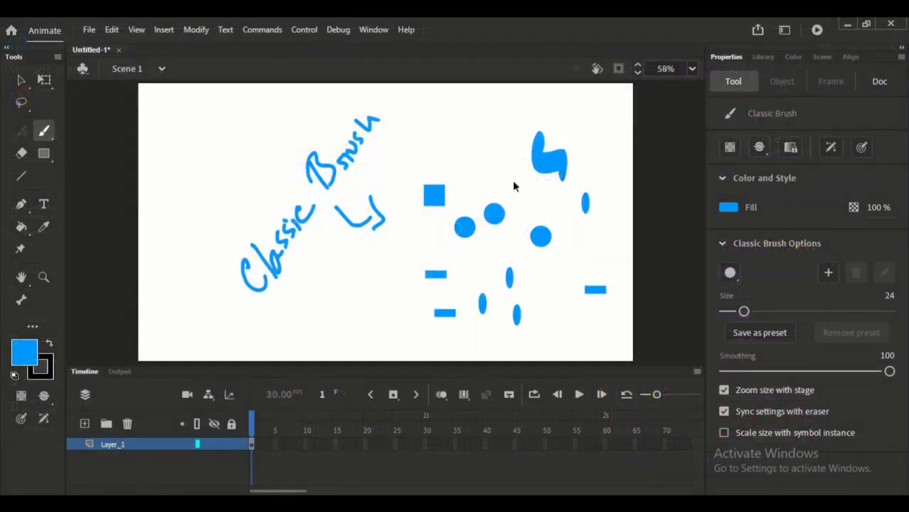
Back in Animate, undo all the stamped shapes and loose strokes, leaving only the lettering and its arrow
key("ctrl+z")
key("ctrl+z")
key("ctrl+z")
key("ctrl+z")
key("ctrl+z")
key("ctrl+z")
key("ctrl+z")
key("ctrl+z")
key("ctrl+z")
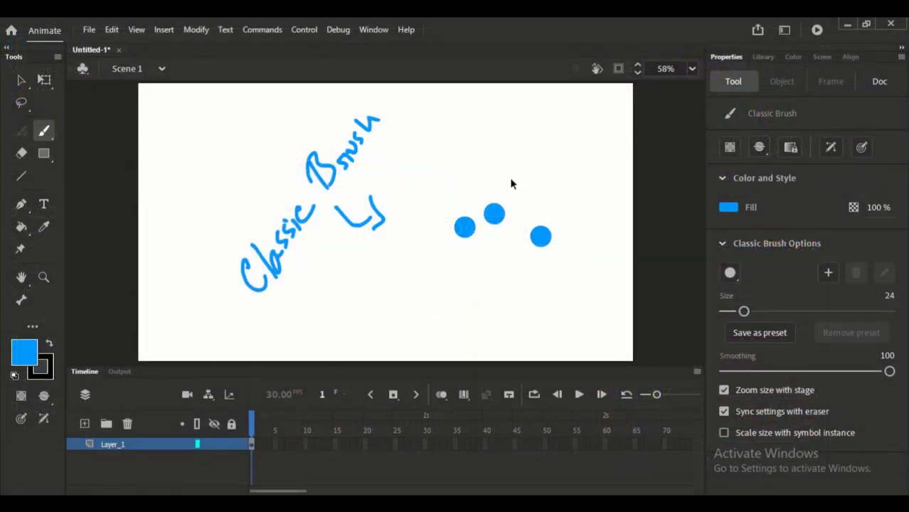
key("ctrl+z")
key("ctrl+z")
key("ctrl+z")
mouse_move(402, 273)
left_mouse_down()
mouse_move(413, 241)
mouse_move(447, 238)
left_mouse_up()
left_click(419, 211)
key("ctrl+z")
key("ctrl+z")
key("ctrl+z")
key("ctrl+z")
key("ctrl+z")
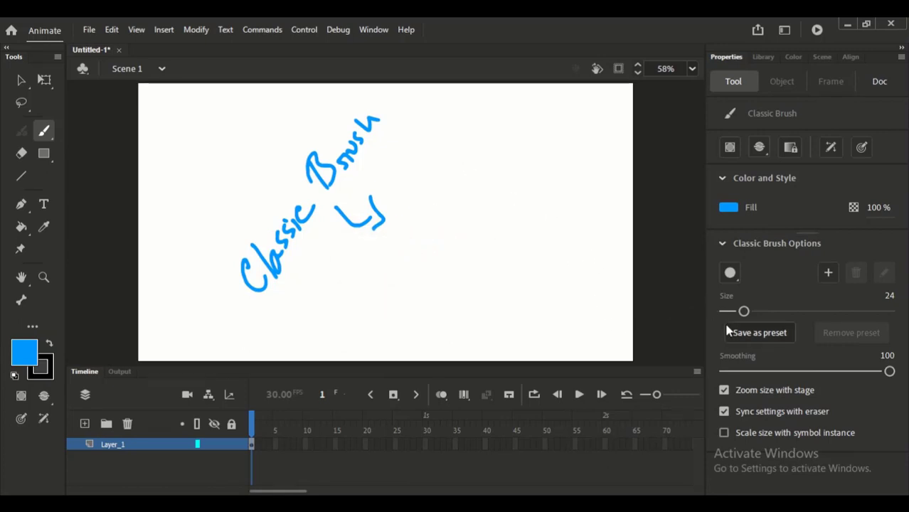
Set the brush size to 71 and inspect the tip shapes and the custom nib options without adding a nib
left_click_drag(744, 311, 783, 311)
left_click(730, 273)
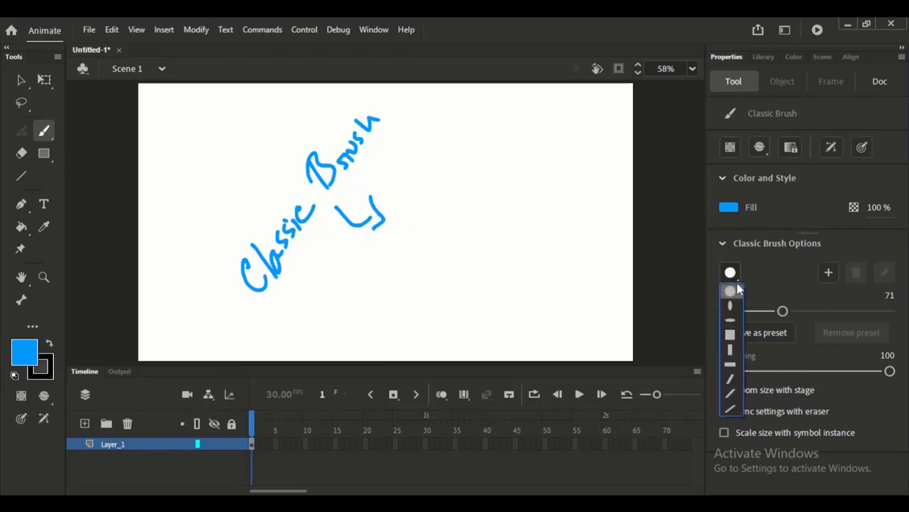
left_click(781, 265)
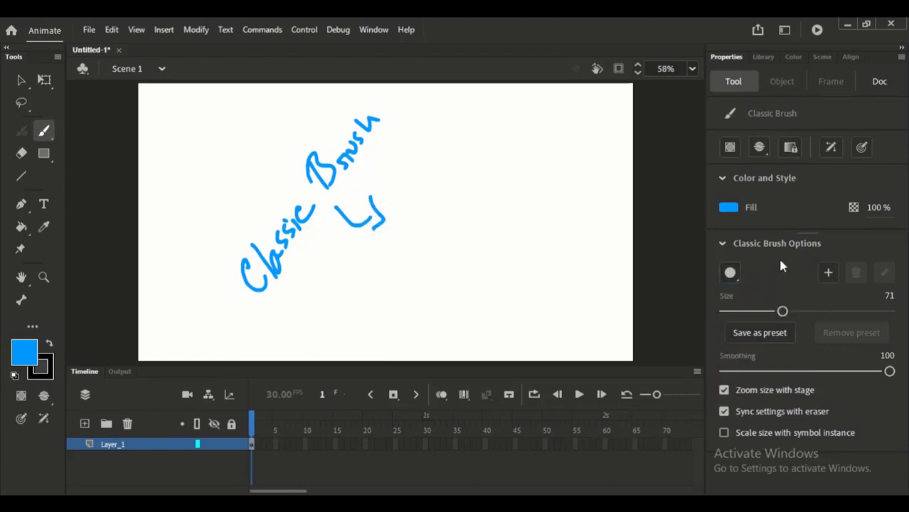
left_click(826, 275)
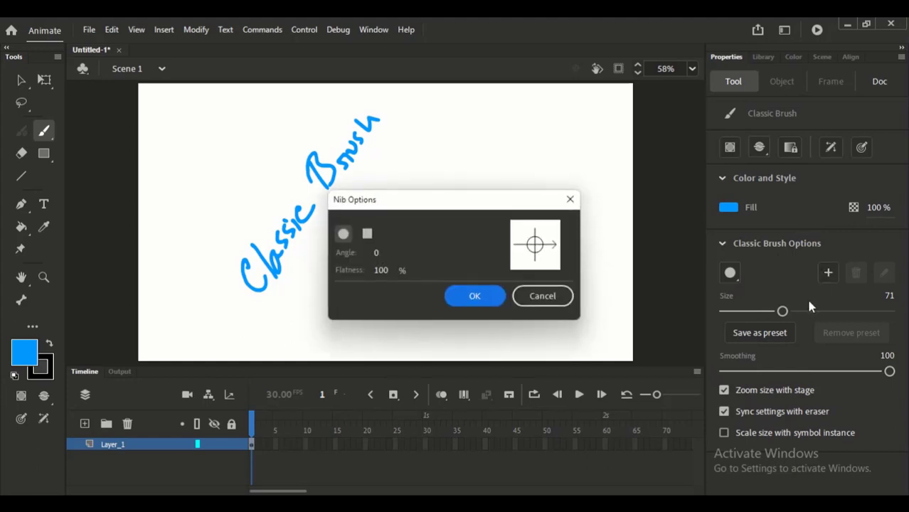
left_click(542, 296)
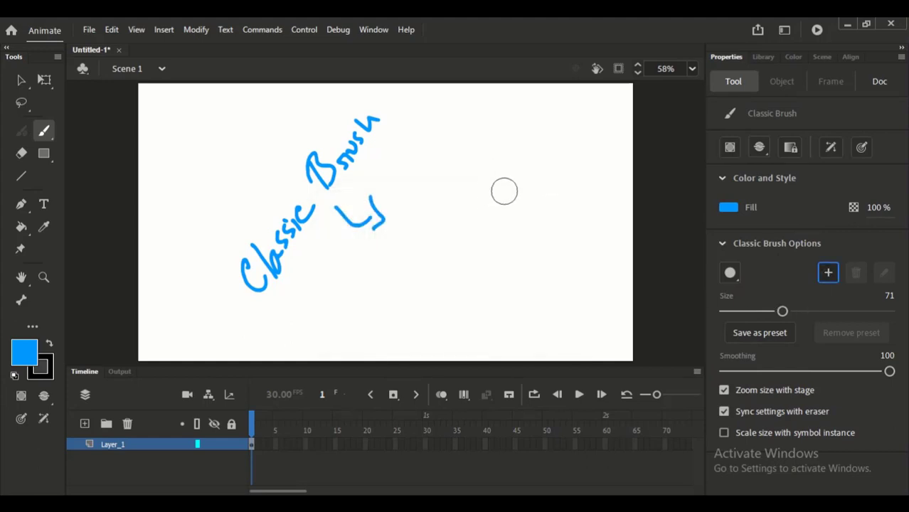
left_click(829, 275)
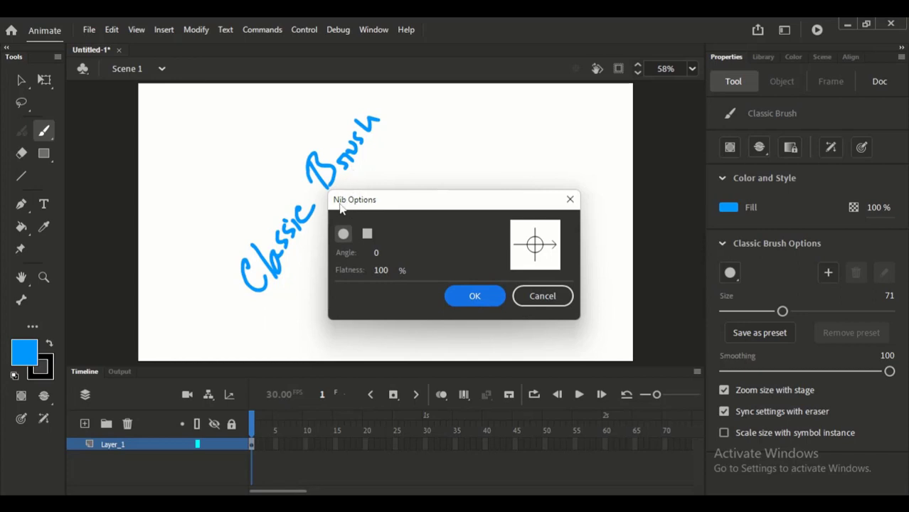
left_click(570, 199)
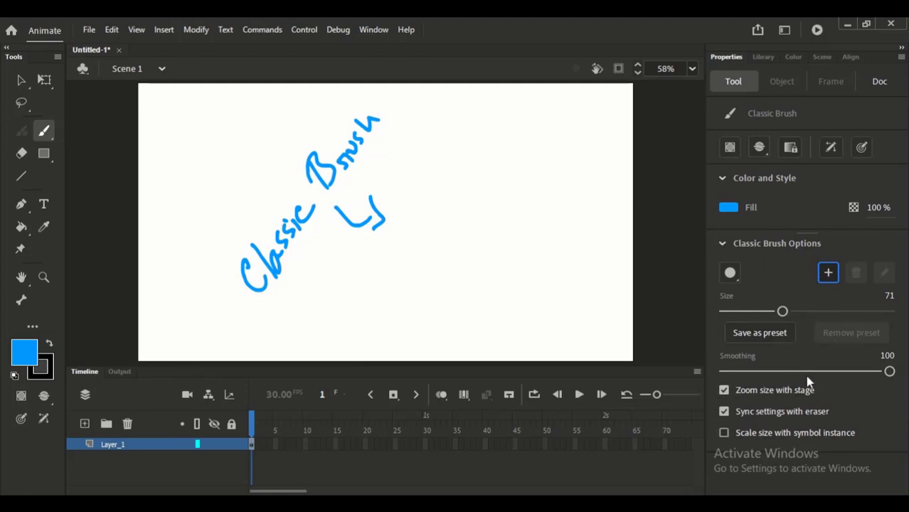
Set the brush smoothing to 0 and the size to 44, and paint a wavy stroke beside the arrow
left_click_drag(856, 371, 815, 372)
left_click_drag(900, 373, 898, 372)
left_click_drag(781, 370, 699, 368)
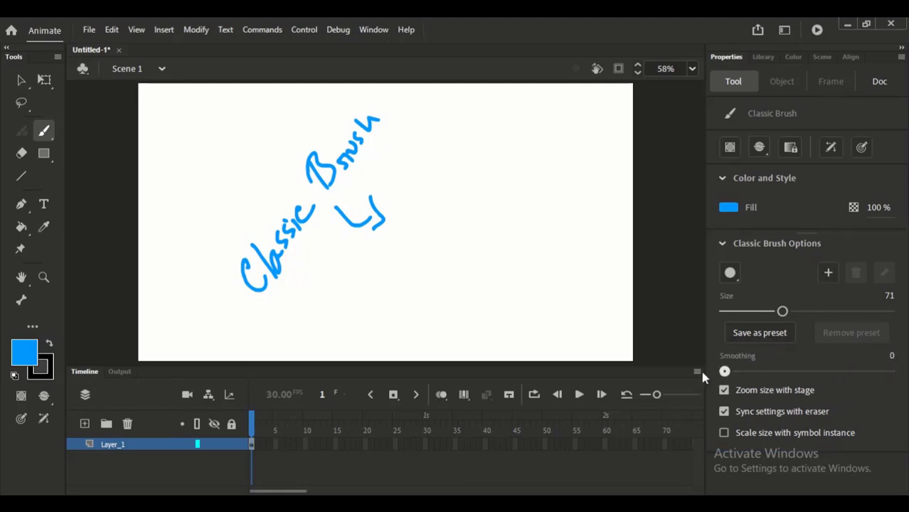
left_click_drag(407, 132, 497, 272)
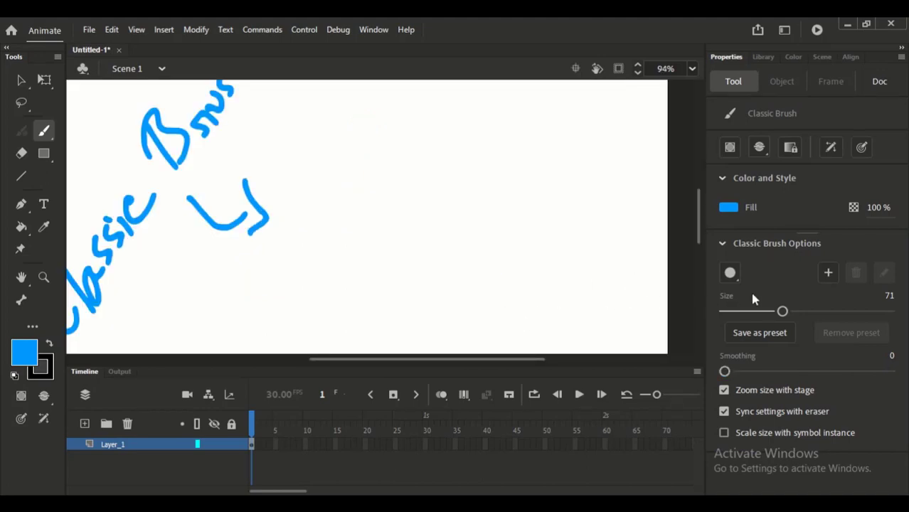
left_click(761, 312)
mouse_move(366, 186)
left_mouse_down()
mouse_move(384, 228)
mouse_move(469, 232)
mouse_move(471, 311)
left_mouse_up()
Examine the edge of the wavy stroke at up to 2000% zoom to judge its roughness
key("z")
left_click_drag(389, 222, 439, 271)
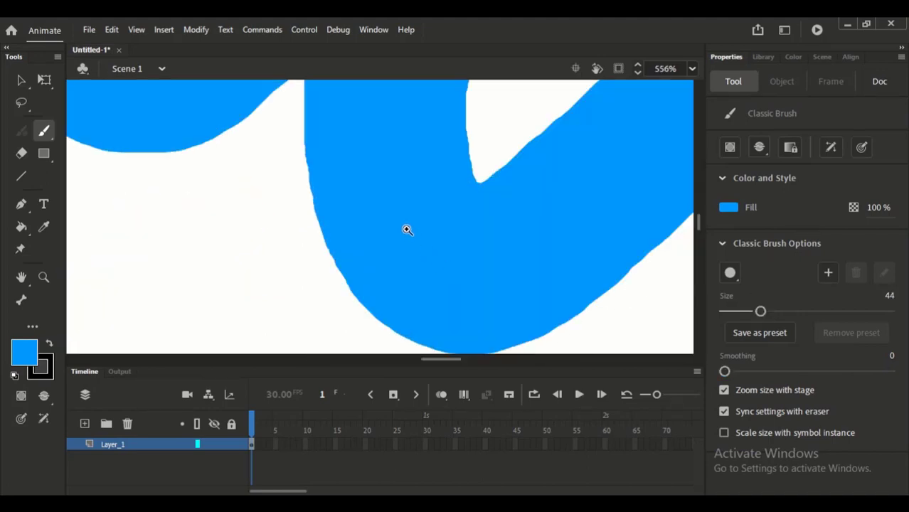
left_click_drag(311, 157, 335, 200)
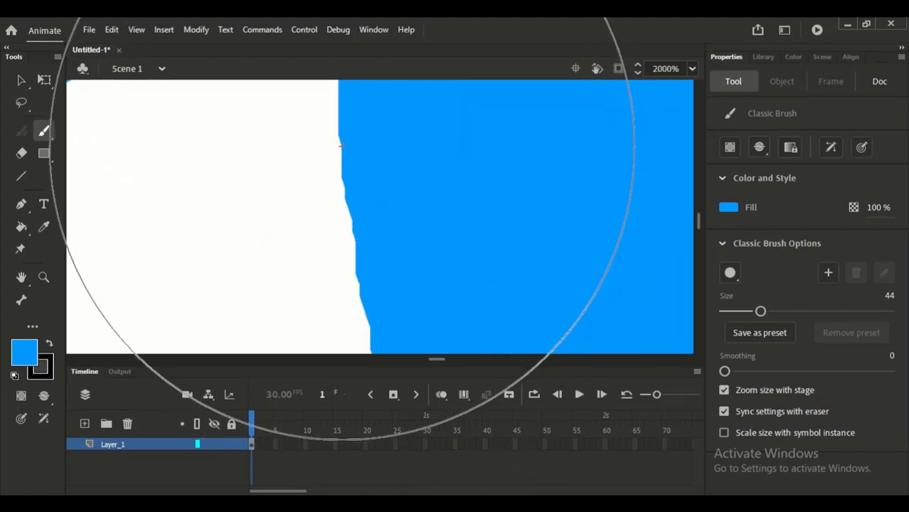
key("v")
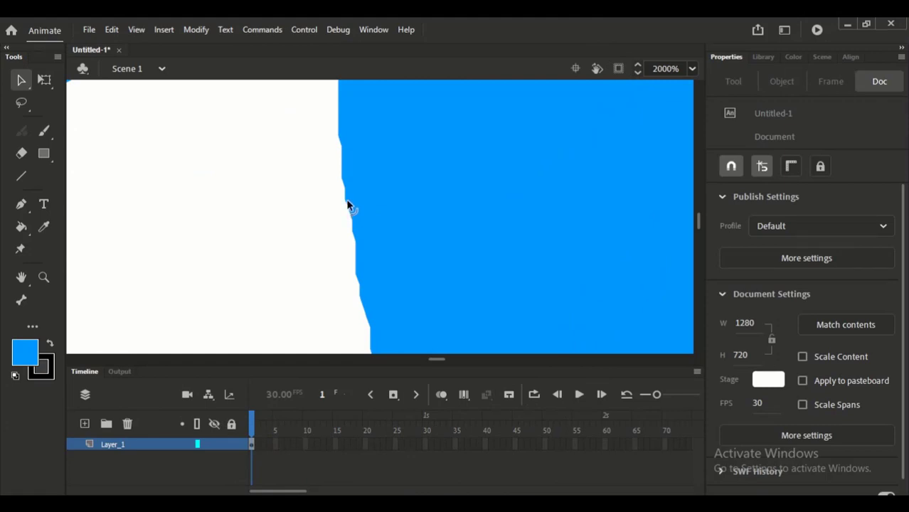
scroll(349, 146, "up", 2)
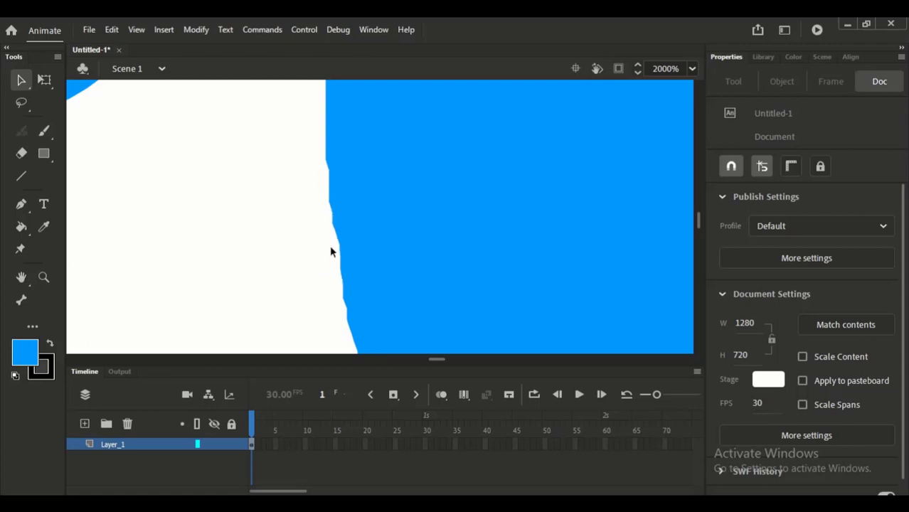
scroll(322, 259, "down", 4)
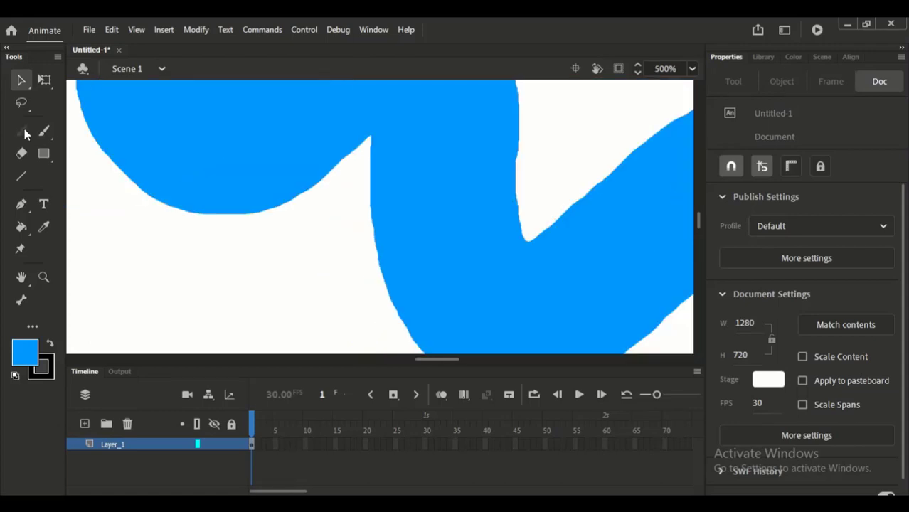
Set the Classic Brush smoothing to 100 and paint a short wavy stroke above the first one, replacing the initial attempt
left_click(43, 131)
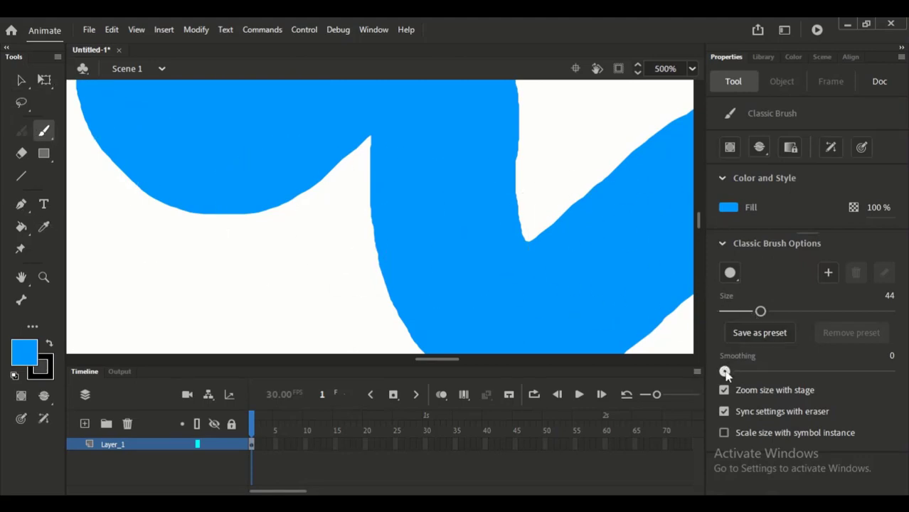
left_click_drag(725, 371, 889, 372)
key("ctrl+minus")
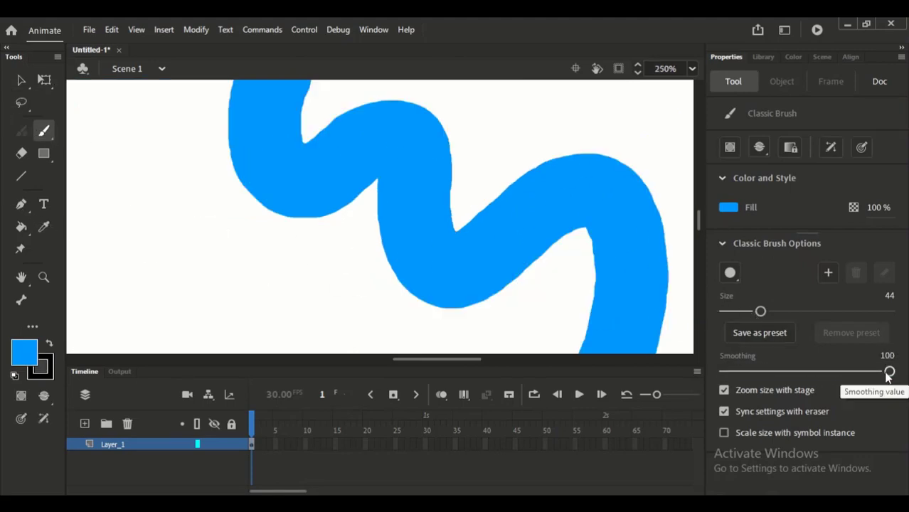
left_click_drag(549, 129, 436, 280)
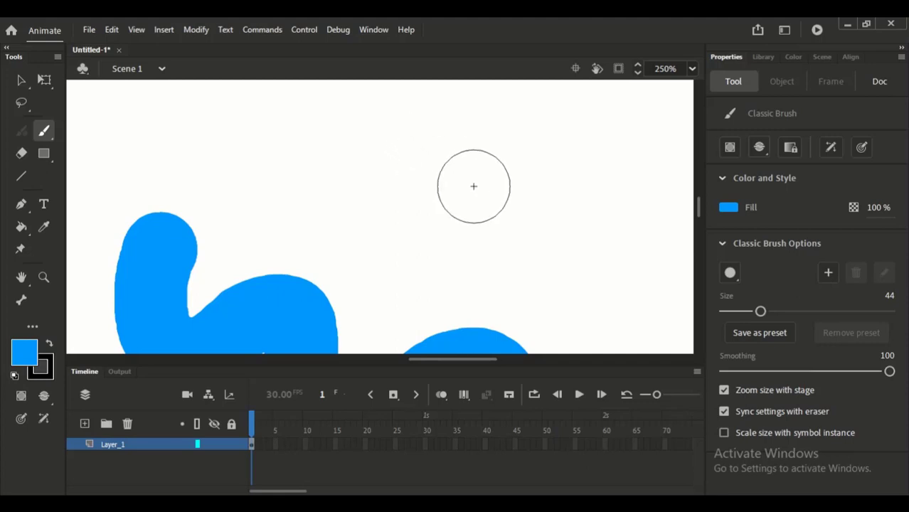
mouse_move(760, 370)
left_mouse_down()
mouse_move(749, 372)
mouse_move(889, 371)
left_mouse_up()
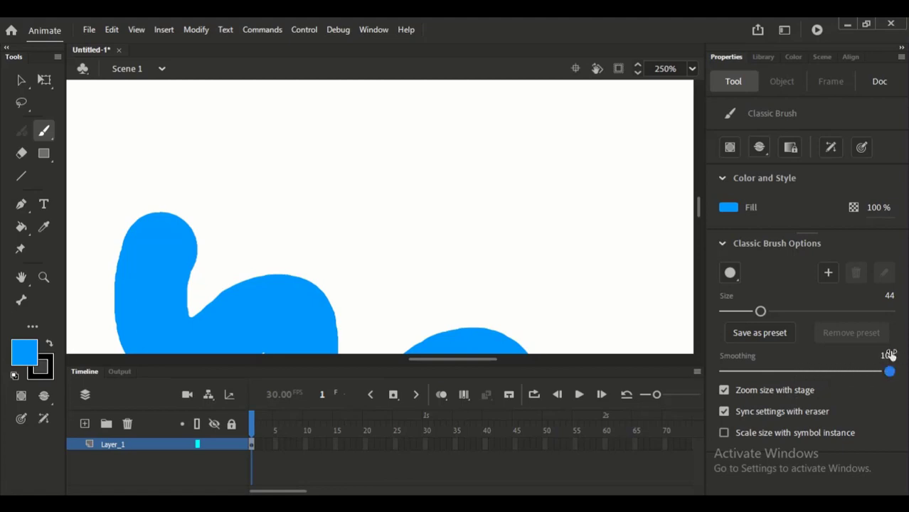
mouse_move(354, 134)
left_mouse_down()
mouse_move(385, 178)
mouse_move(517, 228)
mouse_move(495, 299)
mouse_move(445, 235)
left_mouse_up()
key("ctrl+z")
mouse_move(349, 132)
left_mouse_down()
mouse_move(344, 155)
mouse_move(367, 182)
mouse_move(419, 161)
mouse_move(458, 184)
mouse_move(470, 222)
mouse_move(510, 232)
mouse_move(503, 248)
mouse_move(573, 247)
left_mouse_up()
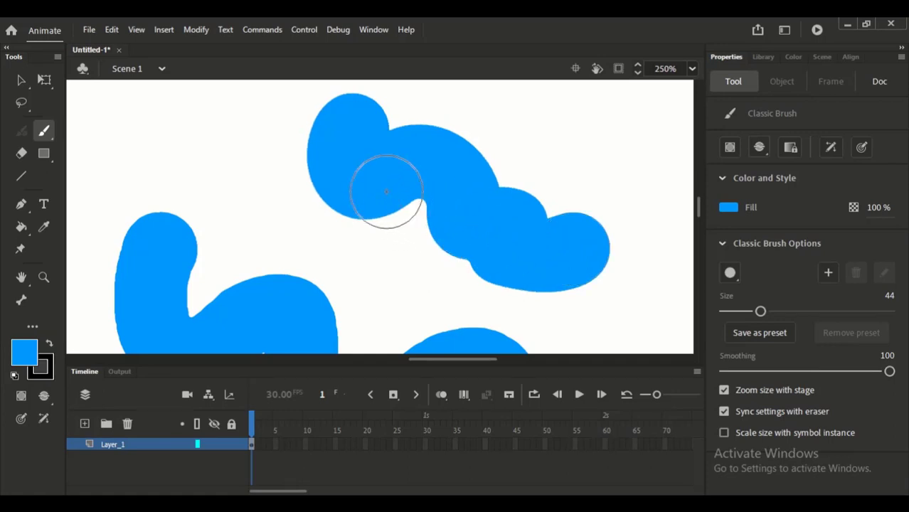
Examine the edge of the upper stroke at 2000% zoom and compare it with the edge of the lower stroke
key("ctrl+space")
left_click_drag(373, 183, 433, 250)
left_click(365, 141)
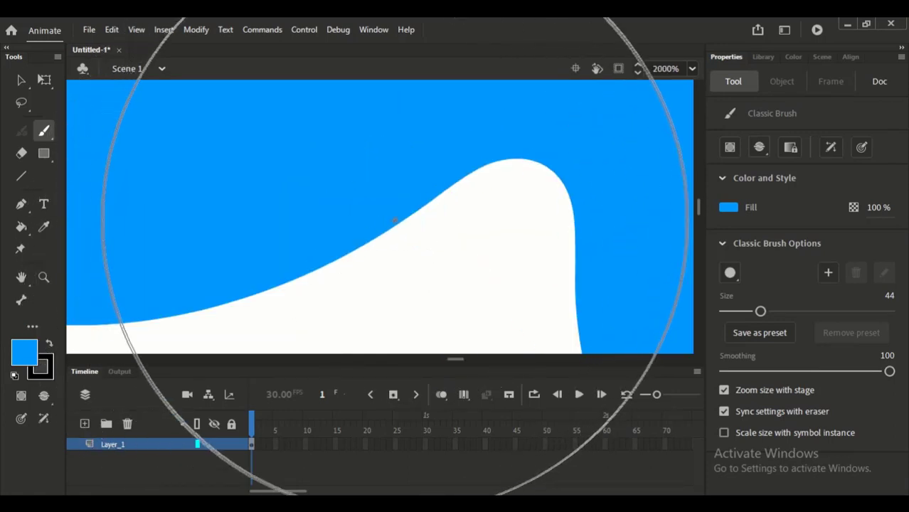
key("v")
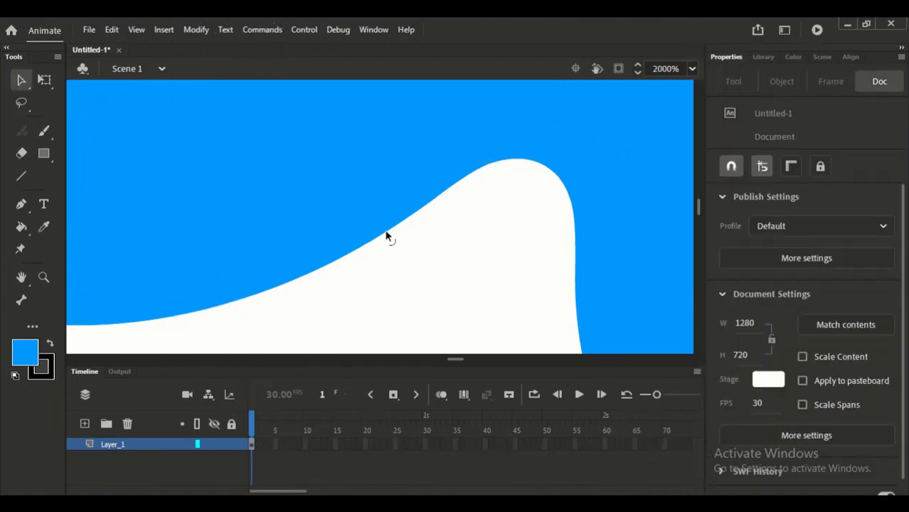
left_click_drag(466, 319, 359, 237)
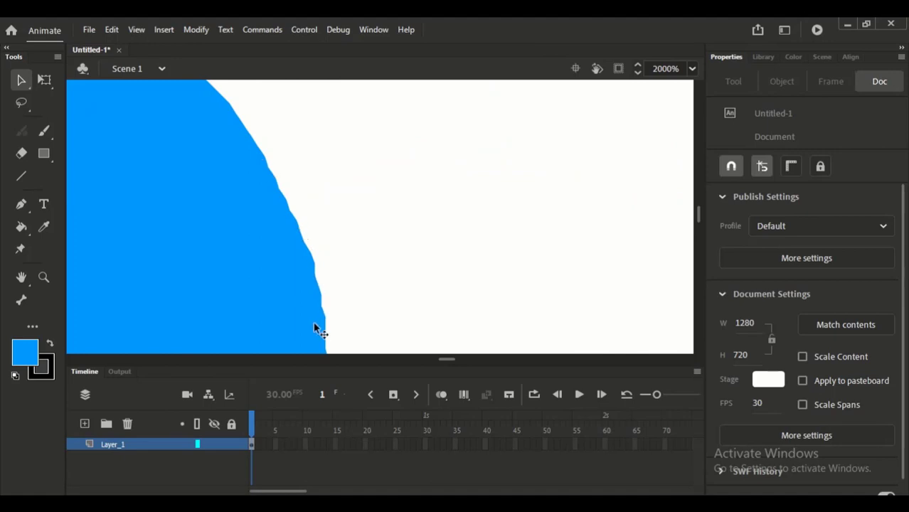
left_click_drag(313, 203, 292, 274)
Select both wavy strokes beside the lettering and delete them
key("ctrl+2")
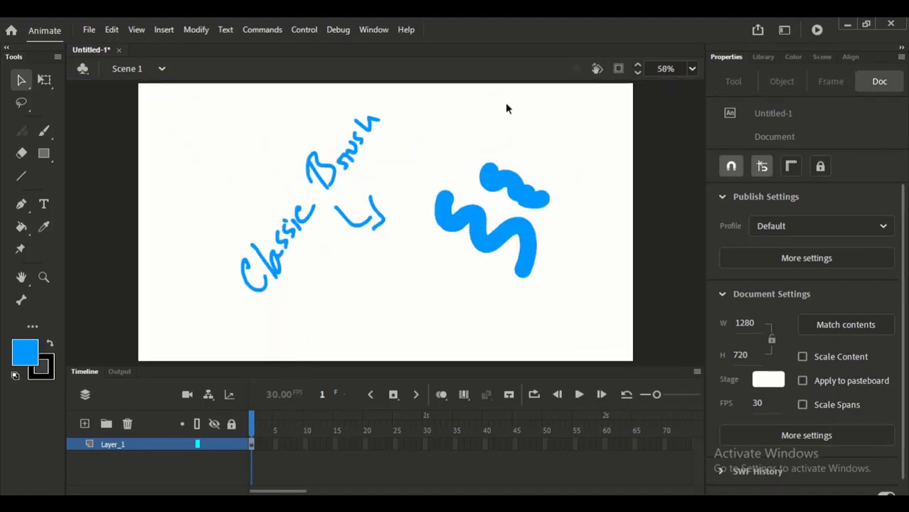
left_click_drag(411, 147, 589, 358)
key("Delete")
Set the Classic Brush size to 125 and activate the Eraser to check that its size is synced
left_click(44, 131)
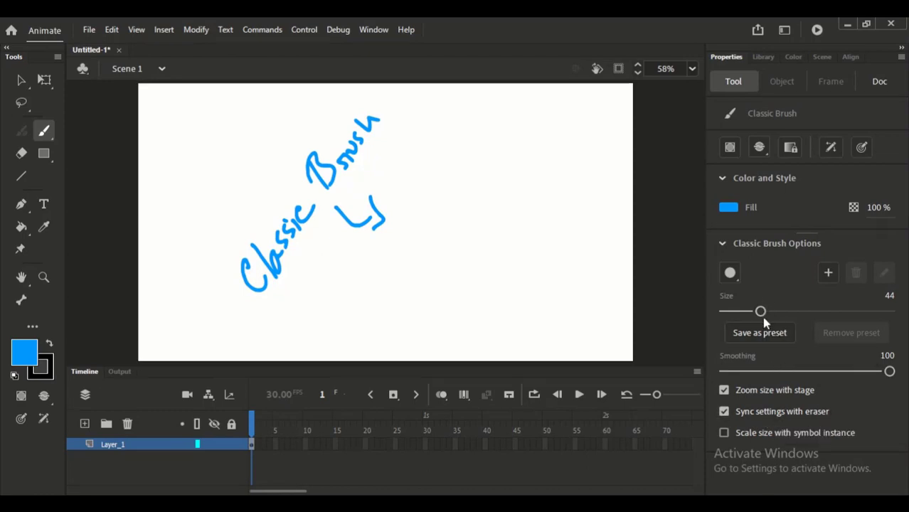
left_click_drag(762, 317, 856, 315)
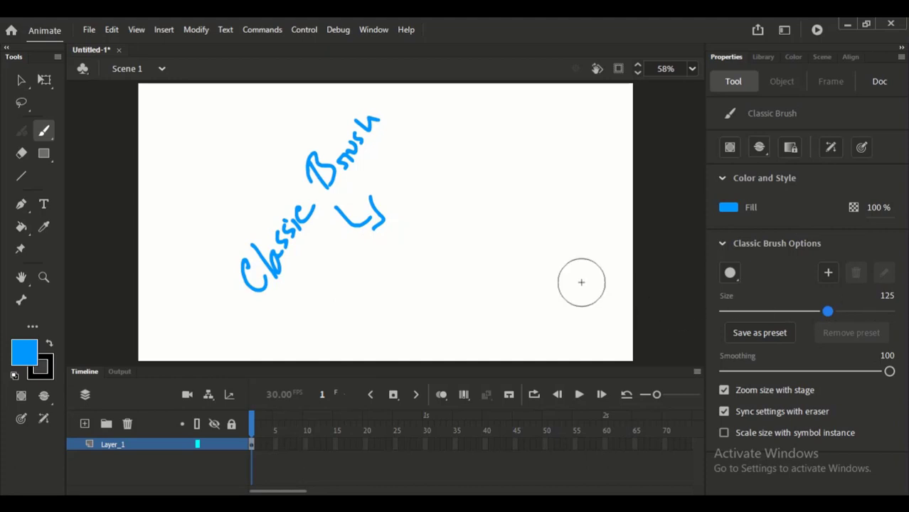
left_click(20, 153)
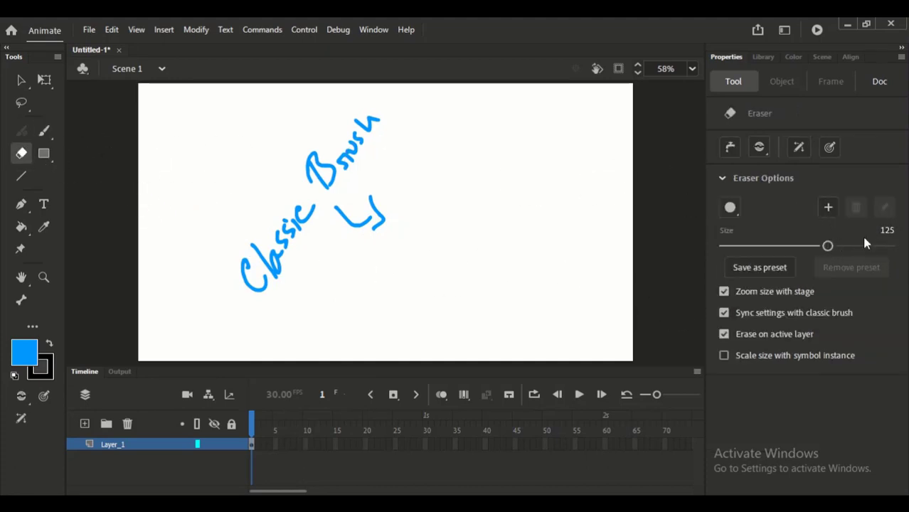
Set the Classic Brush size to 54 with syncing on and compare it with the Eraser's size
left_click(44, 130)
left_click_drag(826, 311, 768, 313)
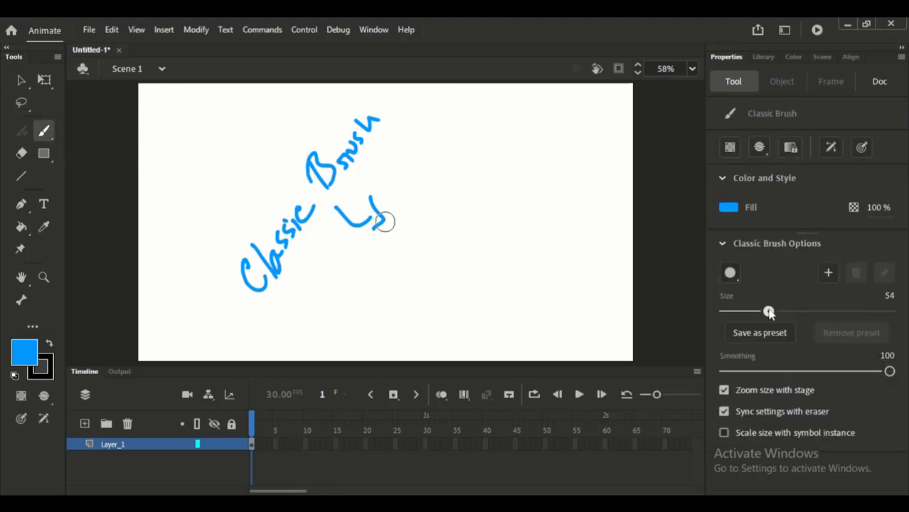
left_click(21, 153)
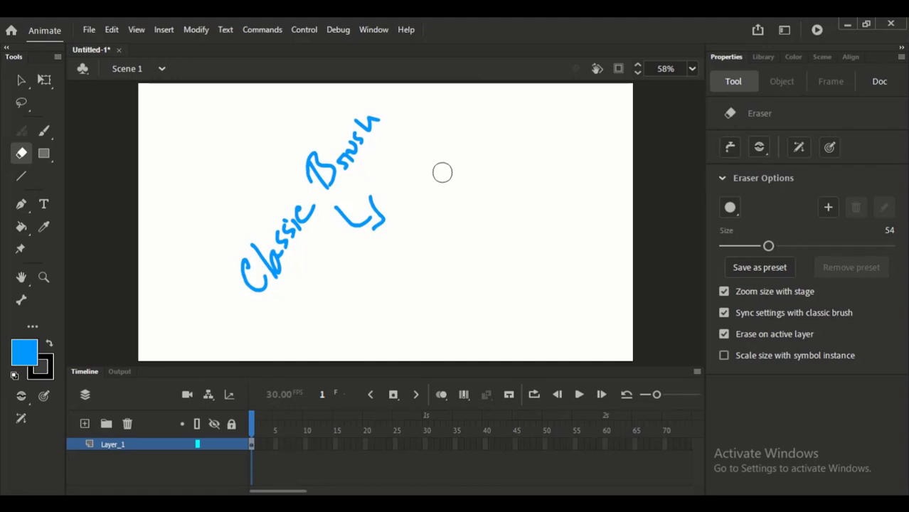
left_click(44, 130)
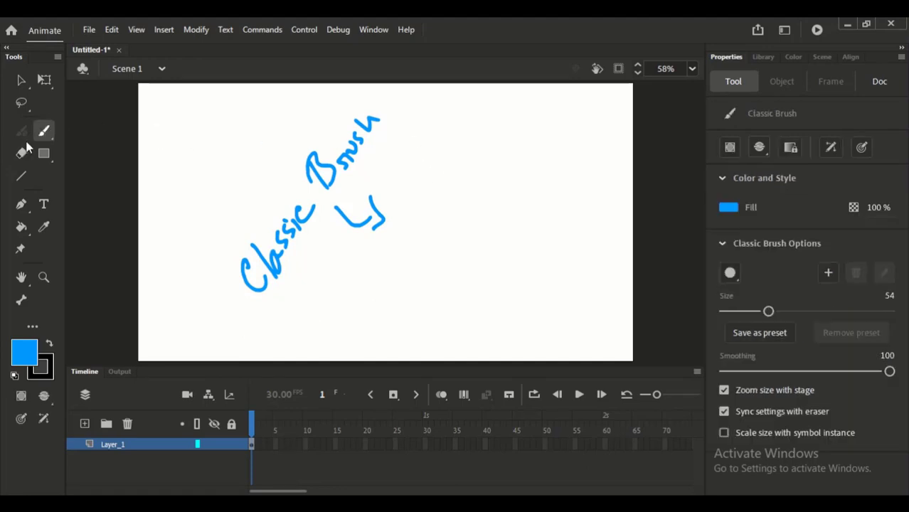
left_click(23, 156)
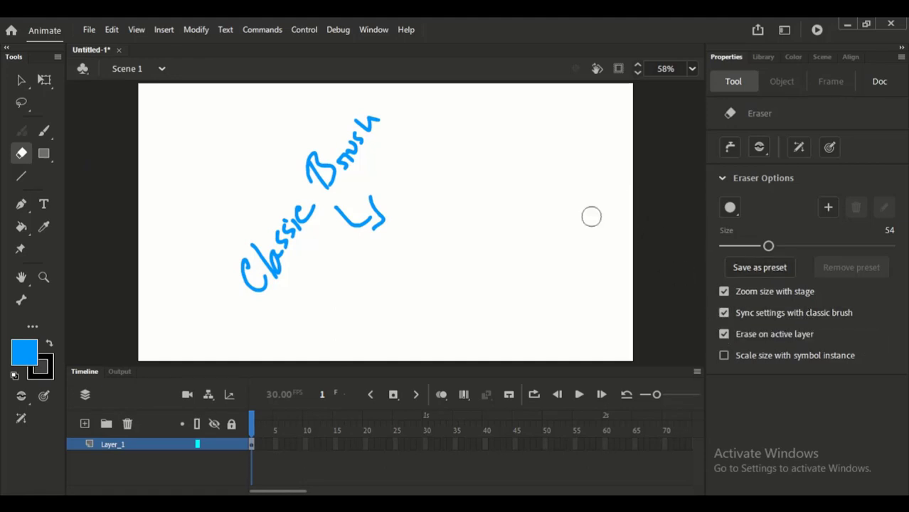
Turn off syncing with the Eraser, set the Classic Brush size to 9 and paint a short zigzag stroke on the stage's empty right side
left_click(44, 131)
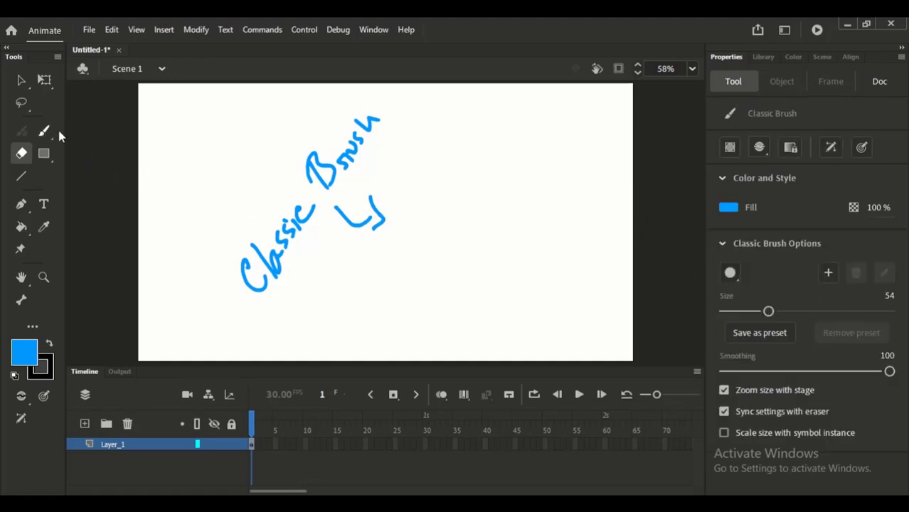
left_click(725, 412)
left_click_drag(767, 313, 731, 317)
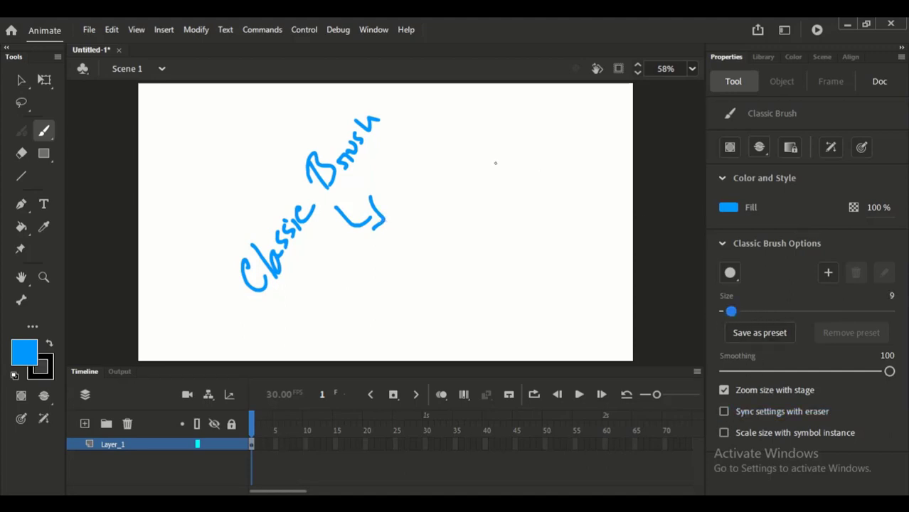
left_click_drag(489, 153, 521, 203)
right_click(512, 252)
Check the Eraser's separate size, and turn syncing with the Eraser back on for the Classic Brush
left_click(24, 154)
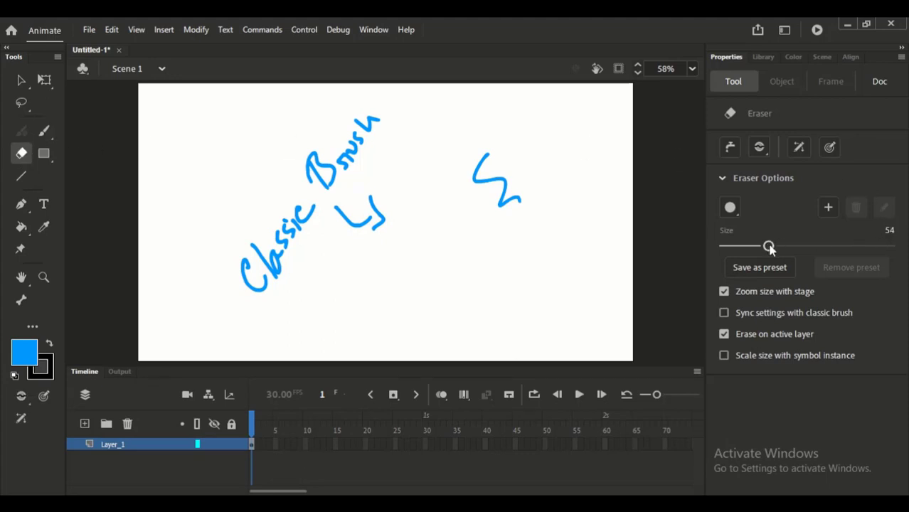
left_click(45, 131)
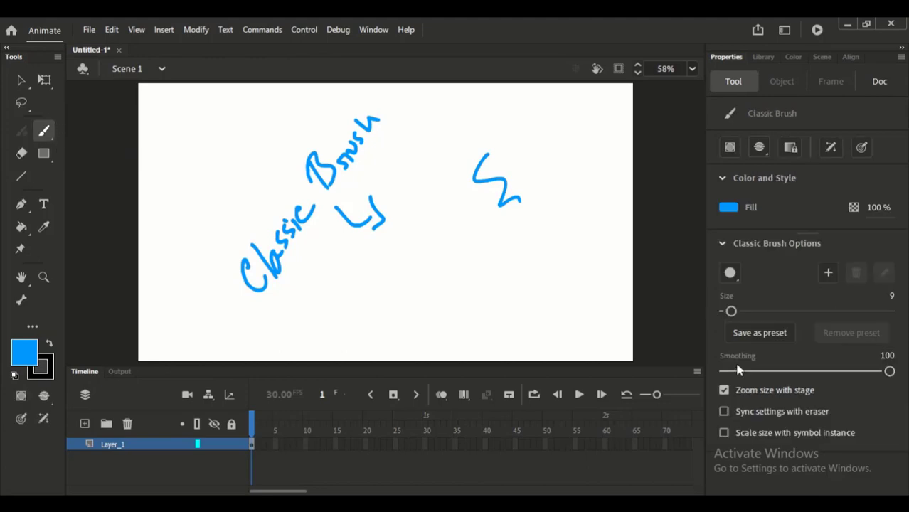
left_click(724, 411)
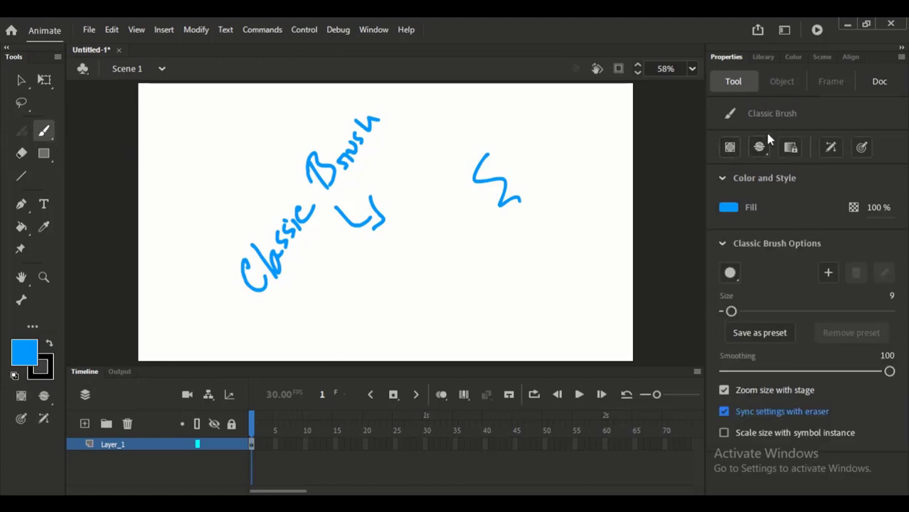
Enable Object Drawing mode and paint a thick wavy stroke from the arrow's tip with the Classic Brush at size 45
left_click(730, 148)
left_click_drag(732, 311, 762, 311)
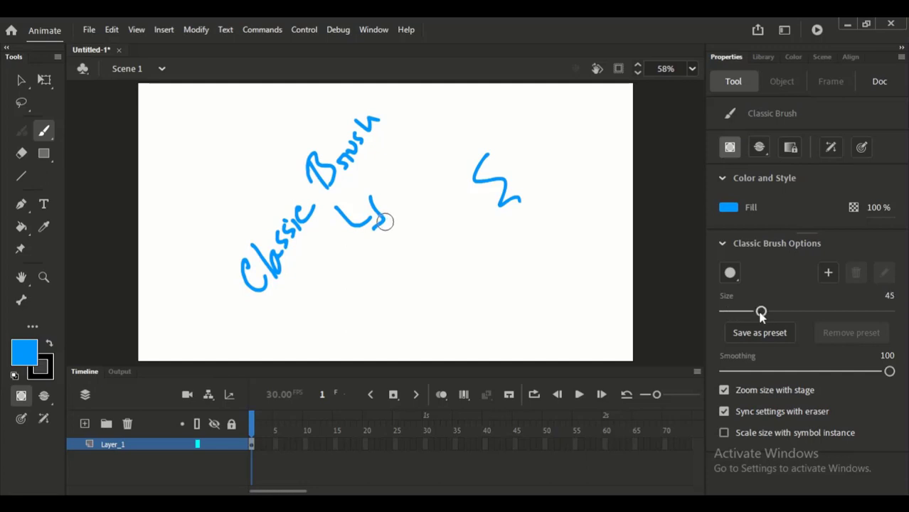
mouse_move(385, 226)
left_mouse_down()
mouse_move(413, 269)
mouse_move(508, 305)
left_mouse_up()
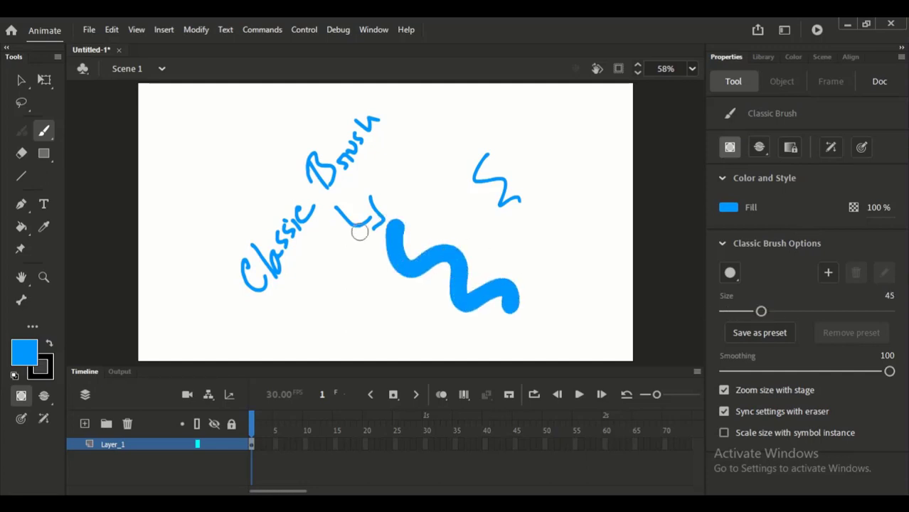
Pull the middle bend of the thin zigzag stroke out into a point and move the stroke slightly right and down
left_click(21, 80)
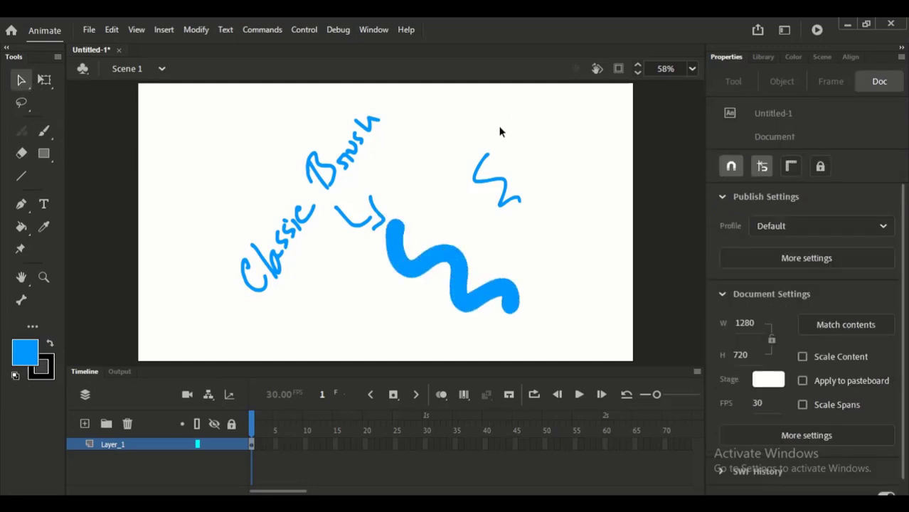
left_click(498, 184)
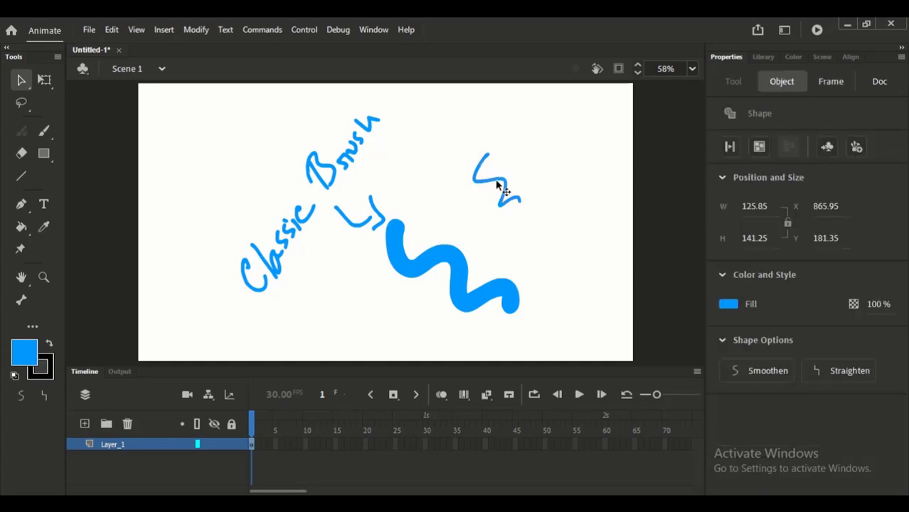
left_click(516, 176)
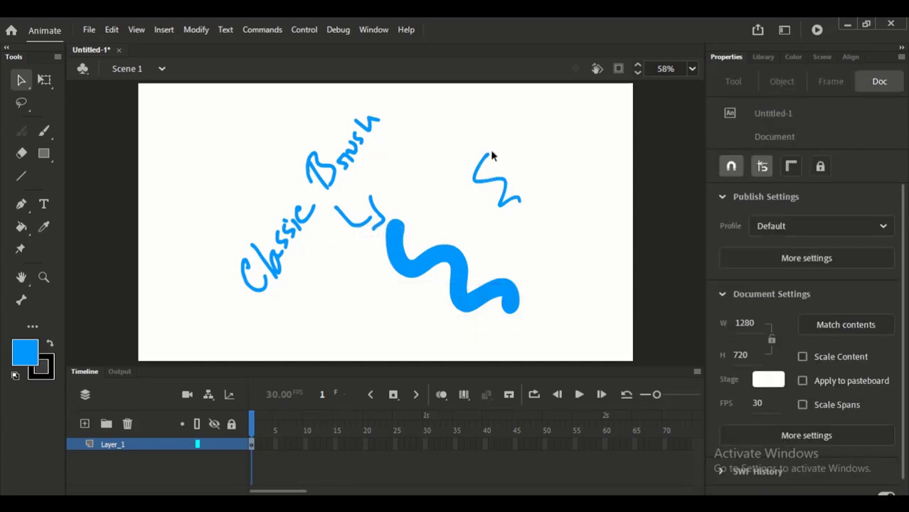
scroll(504, 246, "up", 4)
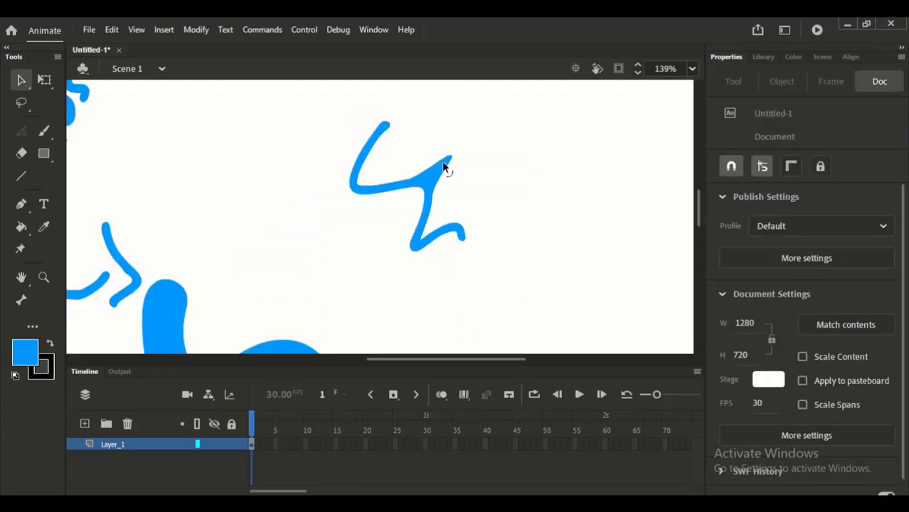
left_click(436, 193)
mouse_move(436, 192)
left_mouse_down()
mouse_move(470, 226)
mouse_move(491, 209)
left_mouse_up()
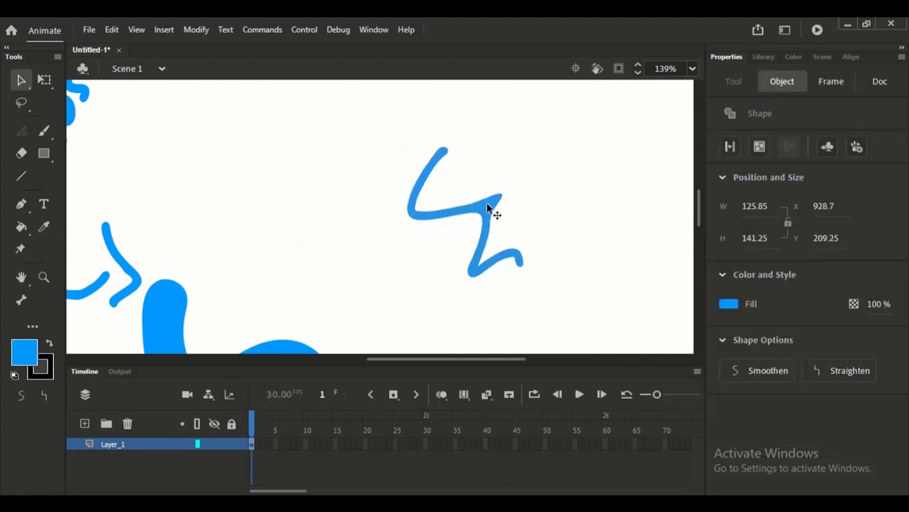
scroll(491, 209, "down", 5)
left_click(580, 199)
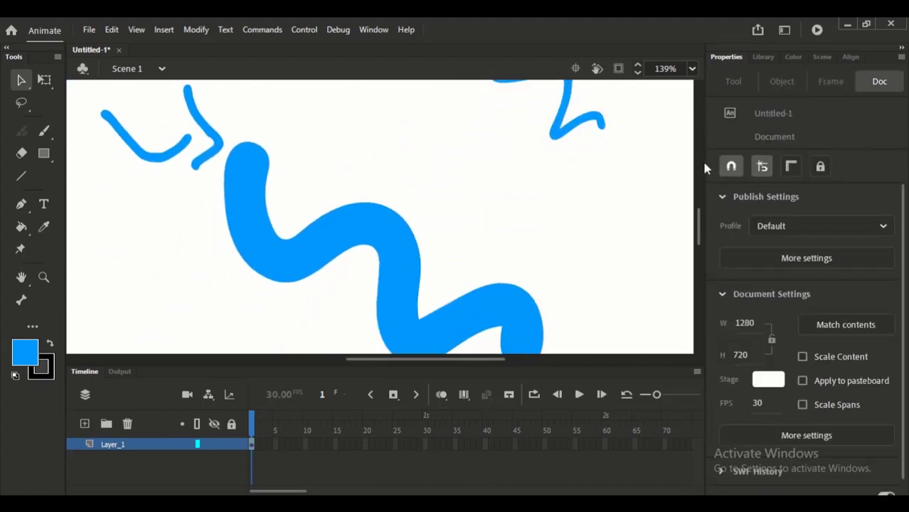
Move the thick wavy drawing object a little to the right, away from the arrow
left_click(44, 133)
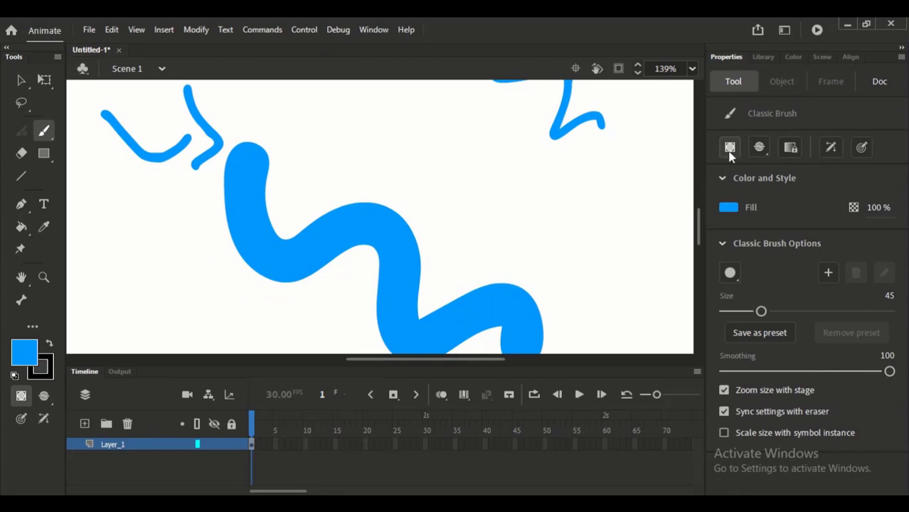
left_click(730, 148)
scroll(505, 209, "down", 3)
key("v")
left_click_drag(426, 226, 487, 242)
scroll(480, 228, "down", 2)
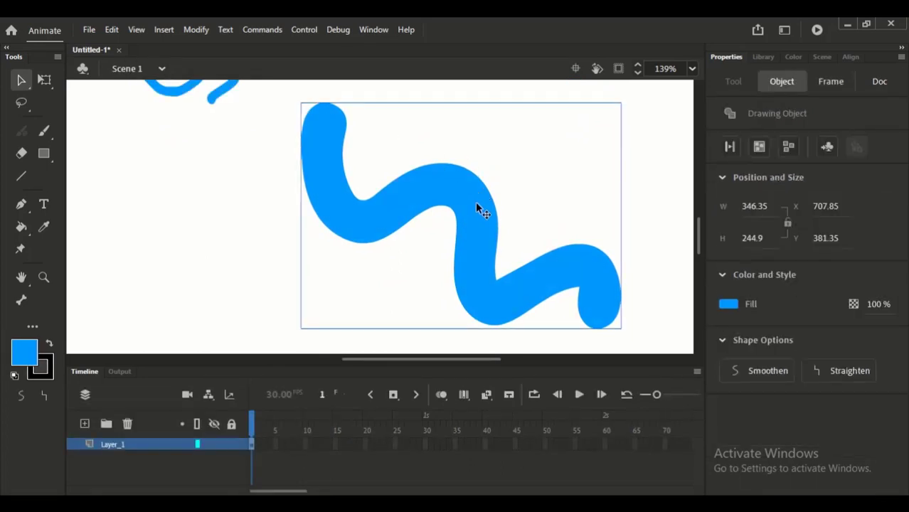
Open the thick wavy drawing object for editing, try pulling its edge upward, undo the change and return to Scene 1
double_click(478, 202)
left_click_drag(488, 188, 491, 171)
key("ctrl+z")
left_click(157, 67)
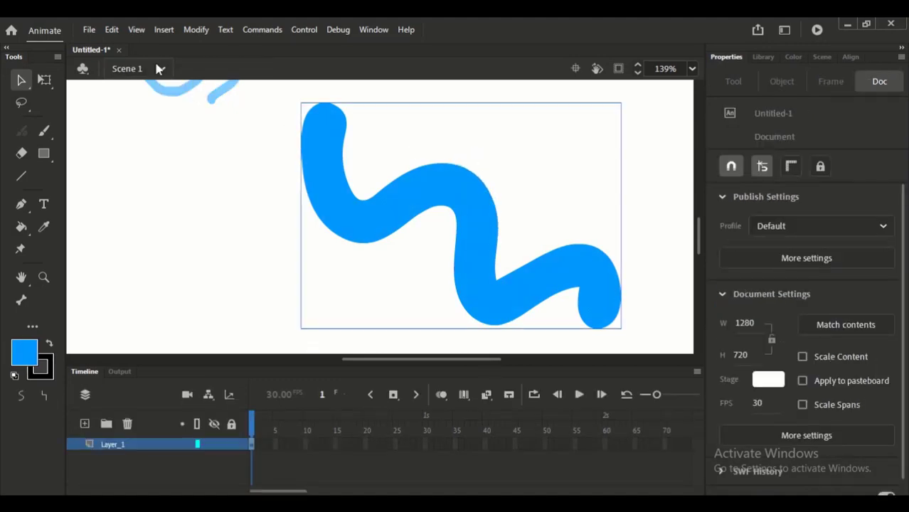
Move the thick wavy drawing object slightly upward and break it apart into a plain shape
left_click_drag(468, 200, 476, 170)
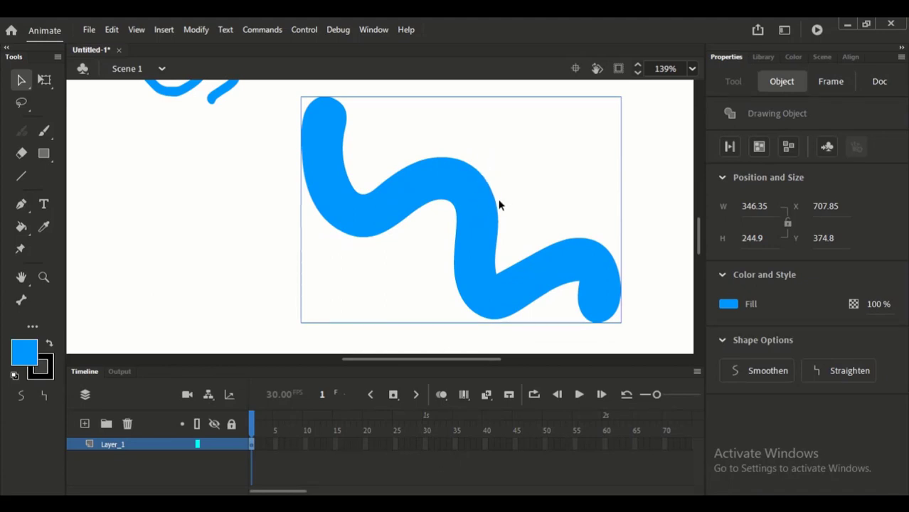
key("ctrl+b")
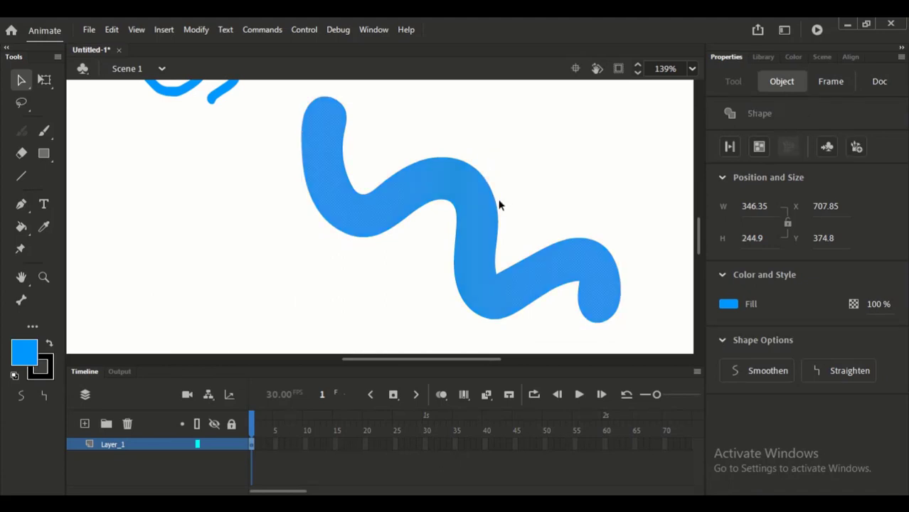
left_click(441, 267)
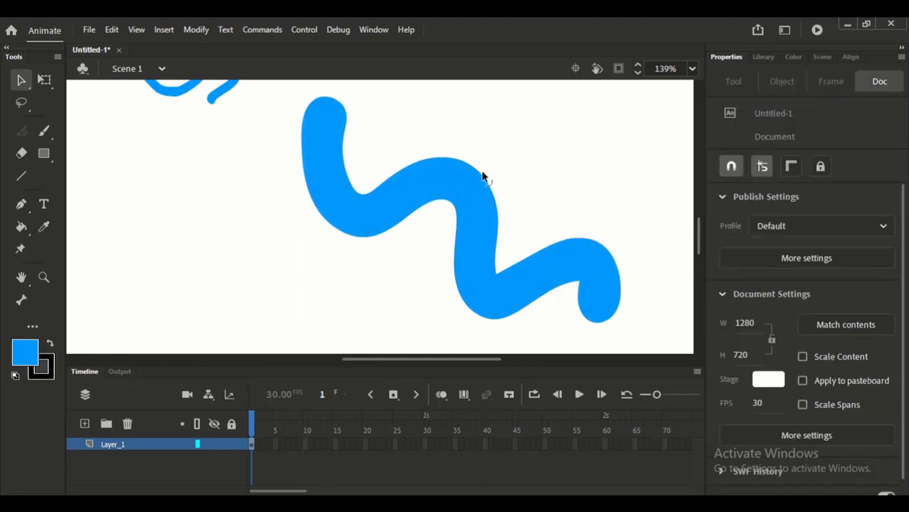
Try pulling the upper bend of the thick wavy shape outward, undo it and return to the full stage view
left_click_drag(483, 176, 500, 155)
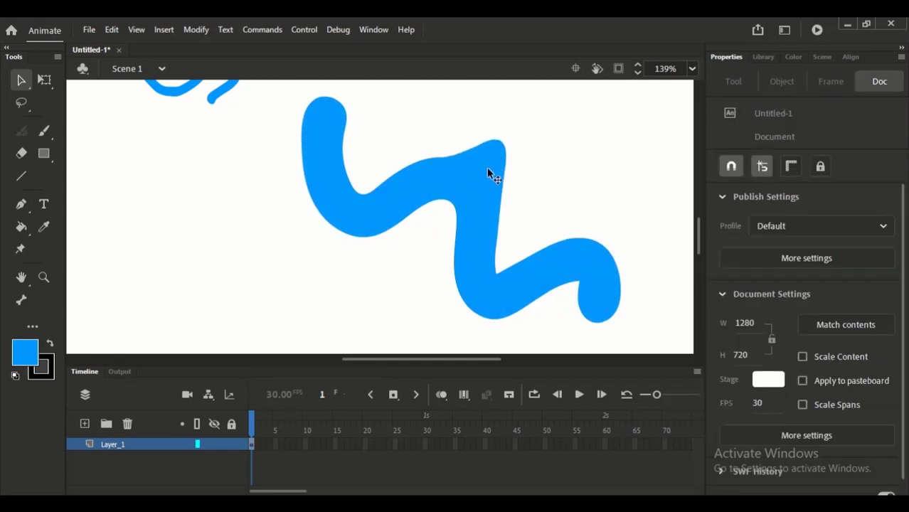
key("ctrl+z")
key("ctrl+2")
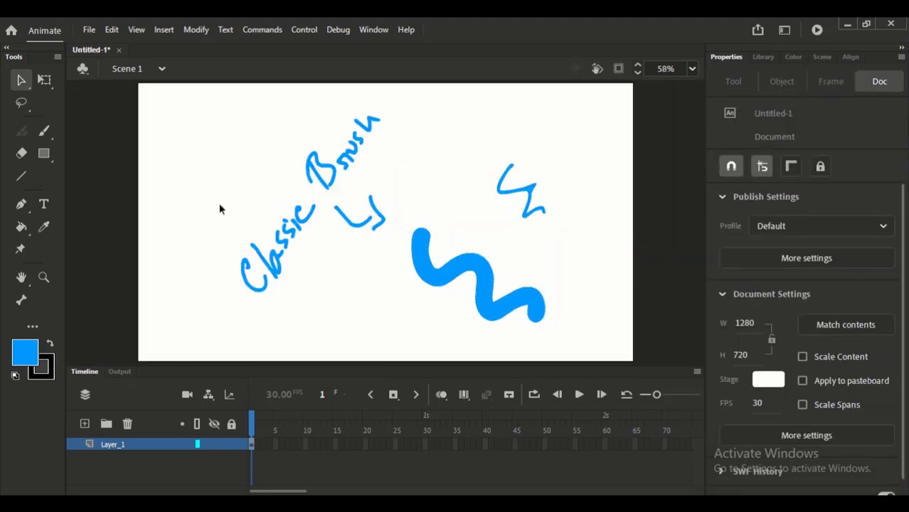
Turn off Object Drawing mode, paint a thick stroke above the thin zigzag and select it to check its type
left_click(46, 133)
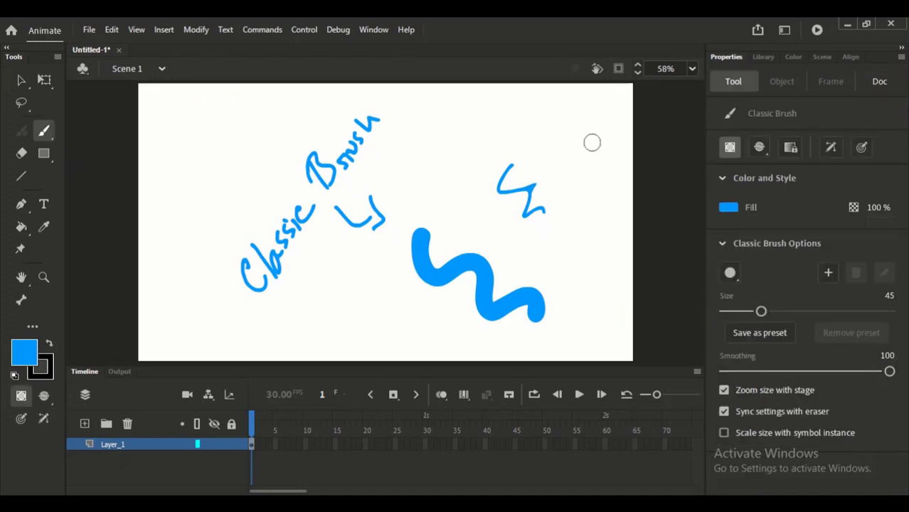
left_click(730, 148)
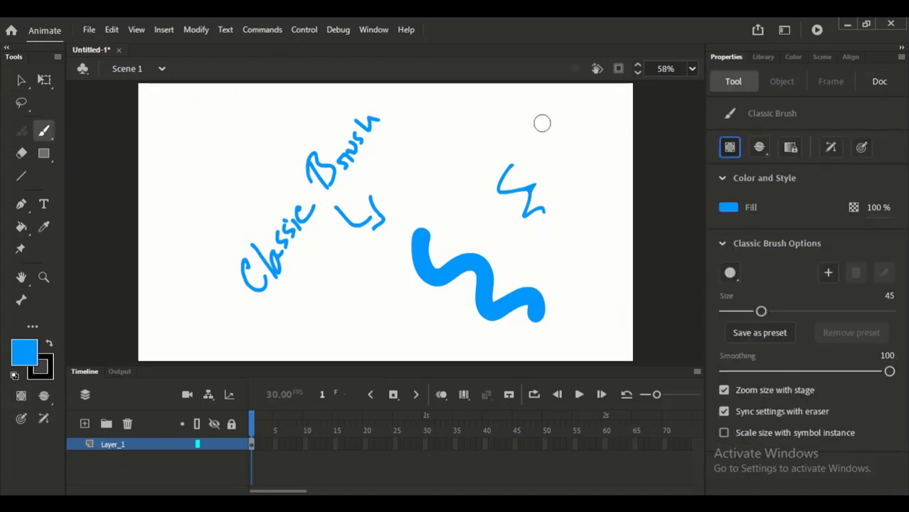
mouse_move(542, 123)
left_mouse_down()
mouse_move(571, 141)
mouse_move(569, 203)
left_mouse_up()
key("v")
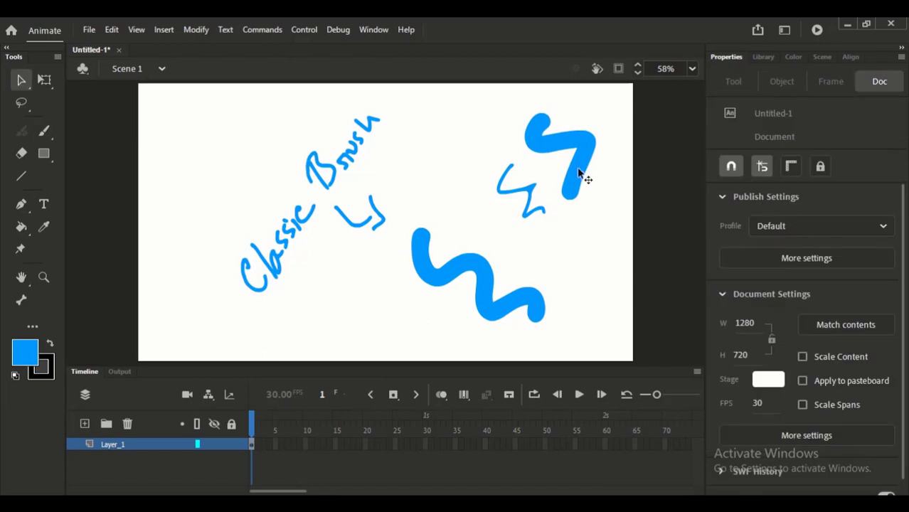
left_click(586, 169)
left_click(592, 210)
Move the thick wavy shape from below the zigzag to the stage's upper-left corner
left_click(44, 131)
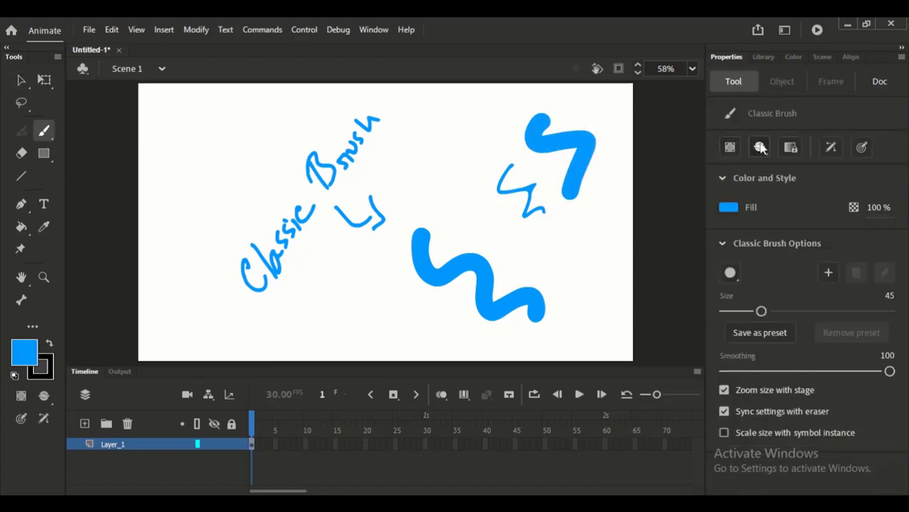
key("v")
left_click(483, 281)
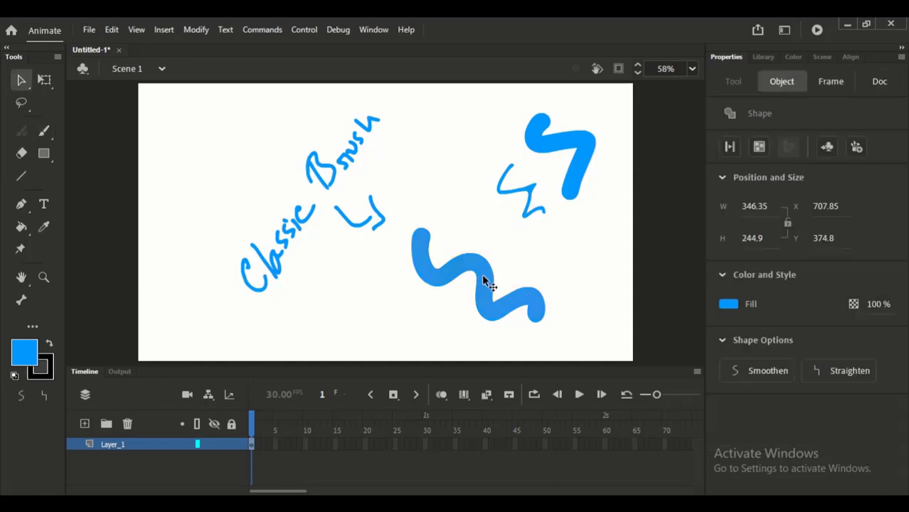
mouse_move(483, 281)
left_mouse_down()
mouse_move(417, 233)
mouse_move(202, 149)
left_mouse_up()
Try a short thick curved stroke beside the arrow with Use pressure enabled, undo it and disable the pressure option
left_click(43, 133)
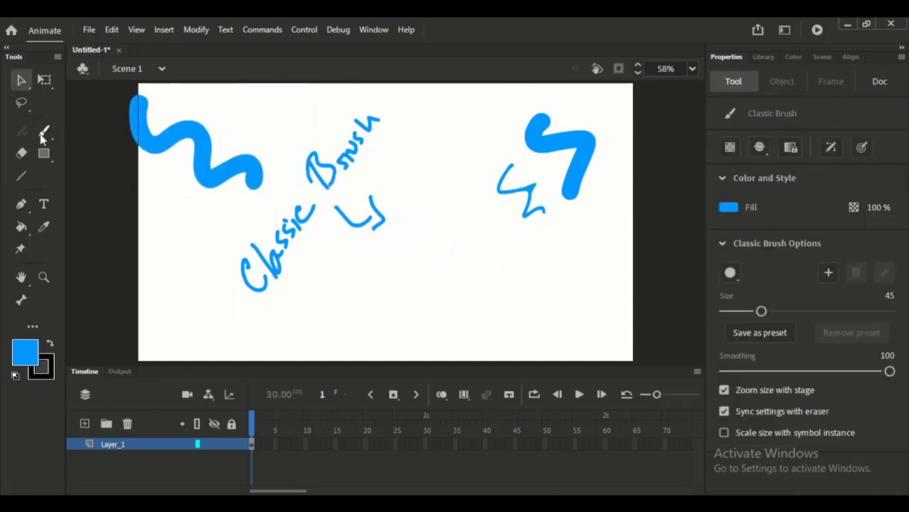
left_click(862, 148)
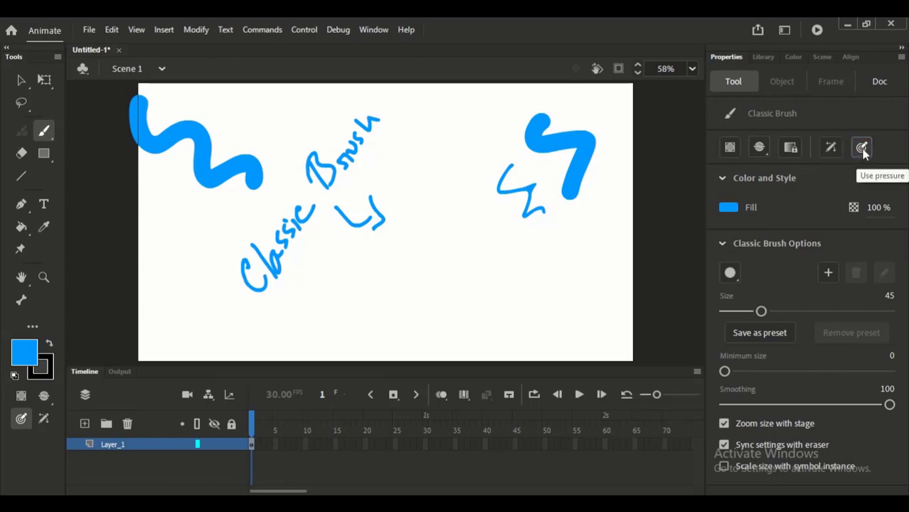
left_click_drag(453, 192, 489, 276)
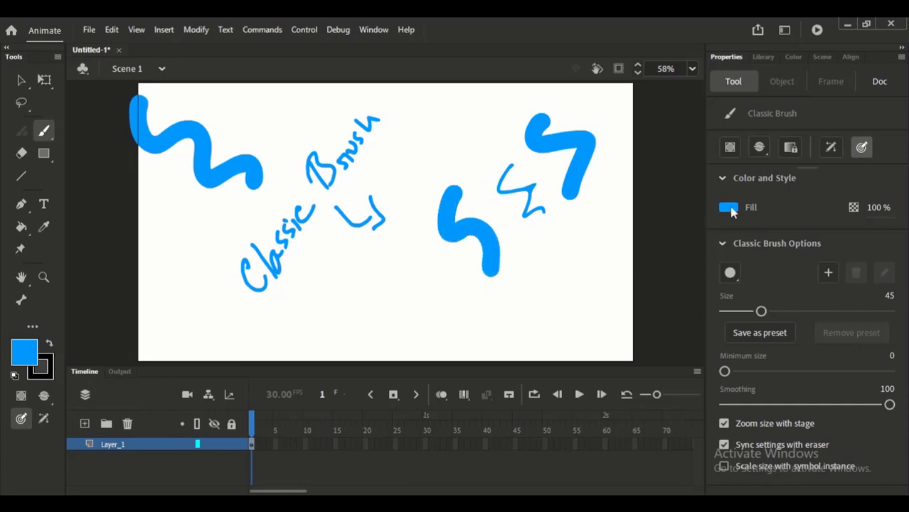
key("ctrl+z")
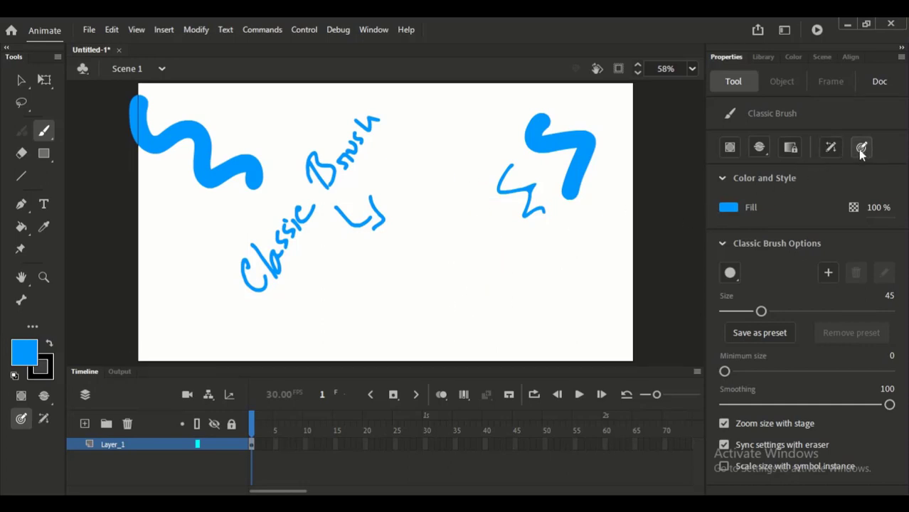
left_click(861, 147)
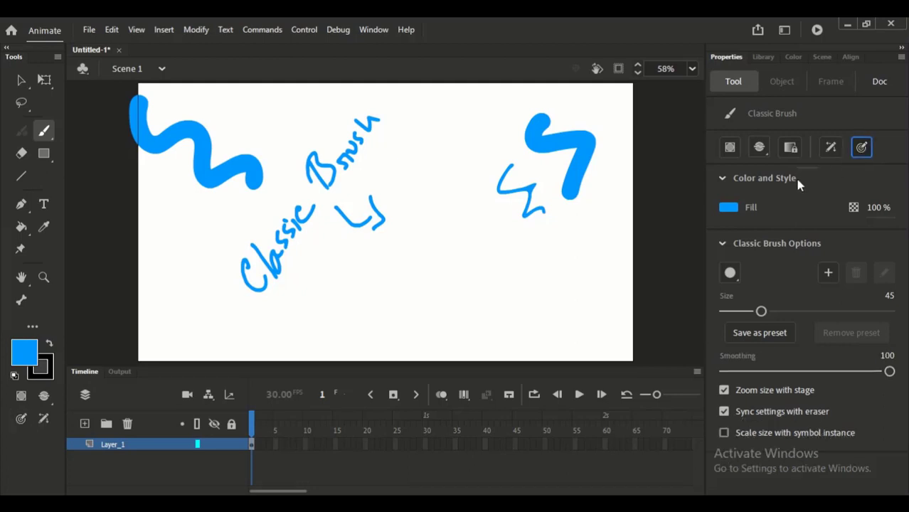
Set the brush mode to Paint Normal and paint a thick blue wavy stroke below the thin zigzag
left_click(854, 148)
left_click(855, 148)
left_click(760, 148)
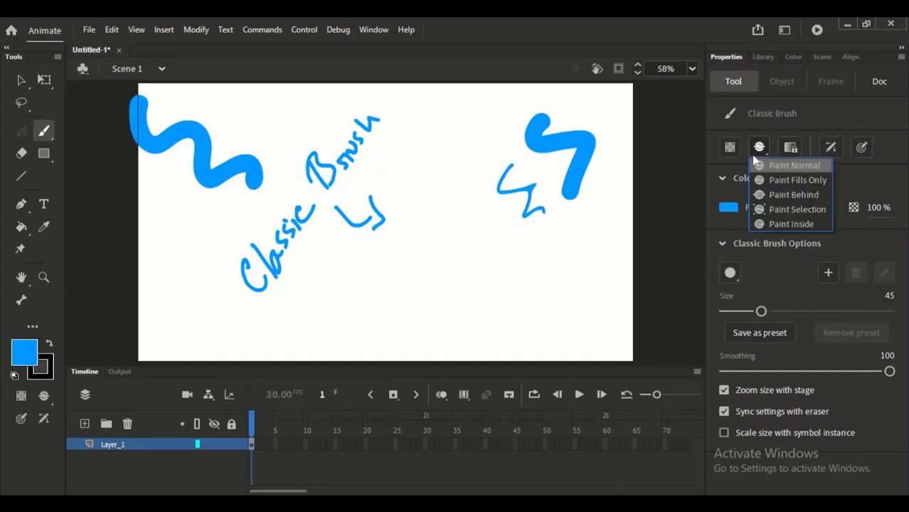
left_click(767, 165)
mouse_move(440, 205)
left_mouse_down()
mouse_move(490, 301)
mouse_move(544, 291)
left_mouse_up()
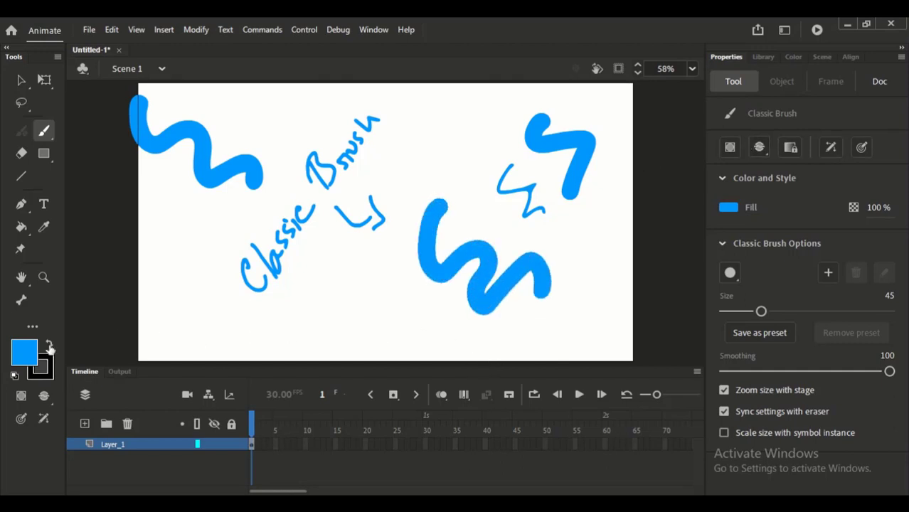
Set the fill to a dark red-brown, try a wavy stroke over the new blue wave, and undo it
left_click(24, 356)
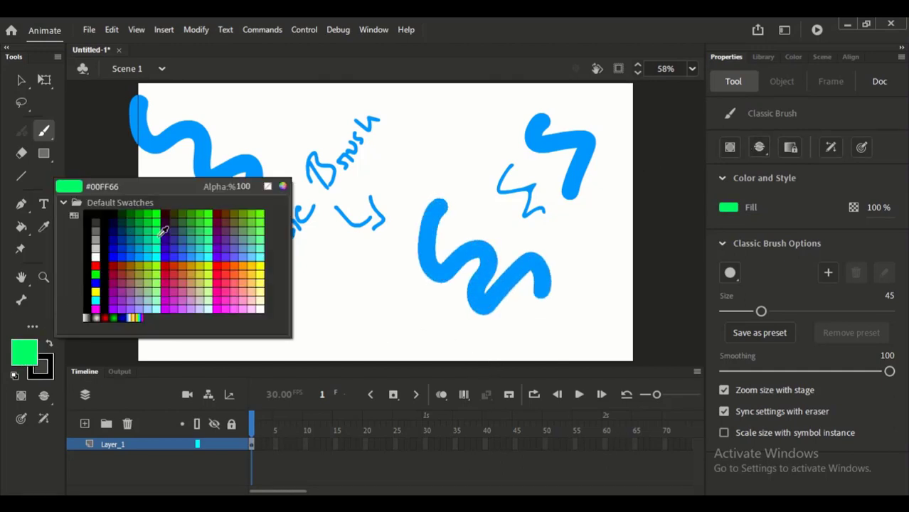
left_click(126, 265)
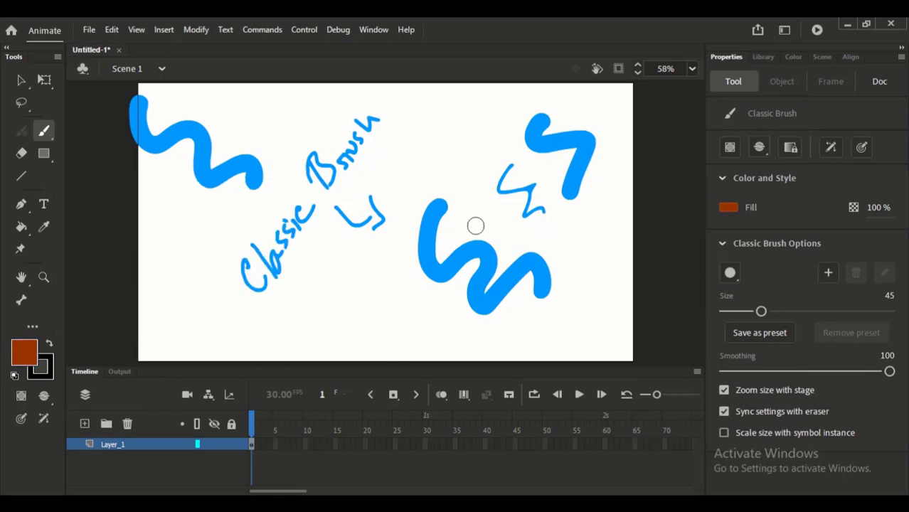
mouse_move(475, 210)
left_mouse_down()
mouse_move(451, 262)
mouse_move(464, 303)
mouse_move(508, 245)
mouse_move(535, 273)
mouse_move(535, 327)
left_mouse_up()
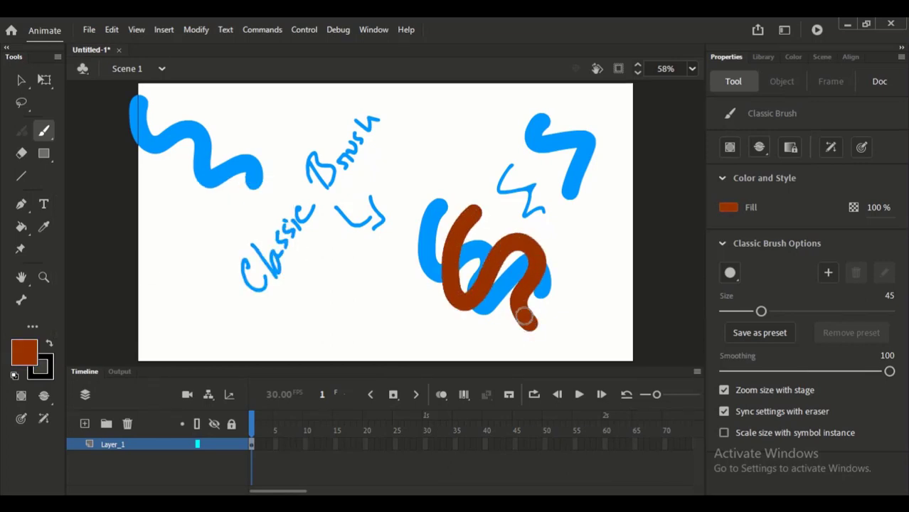
left_click(474, 215)
key("ctrl+z")
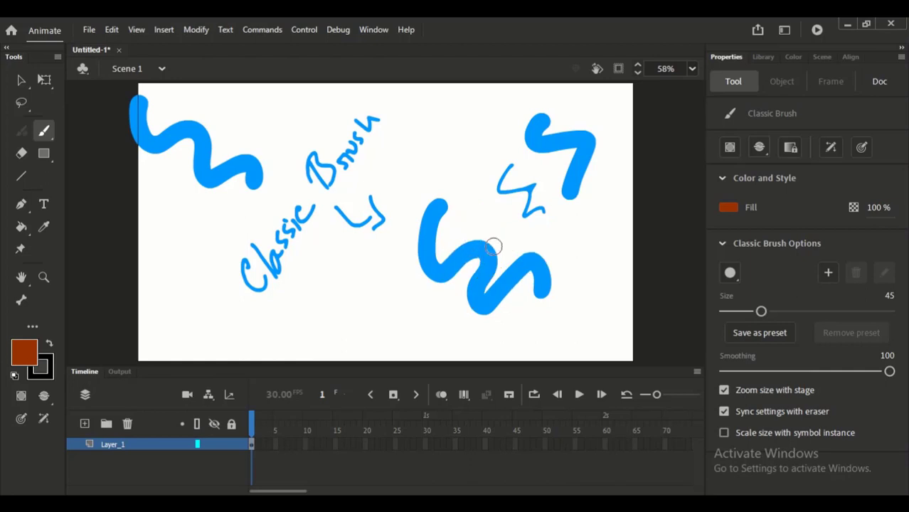
Try a red-brown wavy stroke across the lower blue wave in Paint Behind mode and undo it
left_click(760, 149)
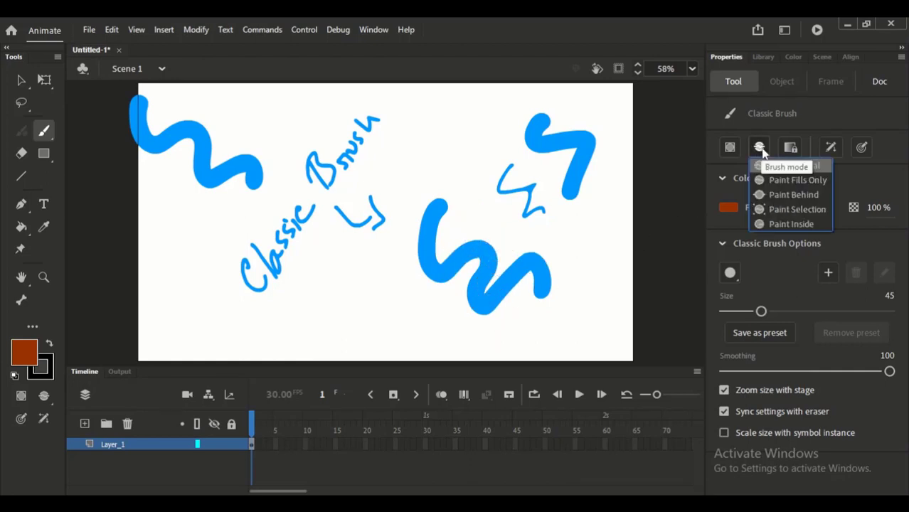
left_click(768, 196)
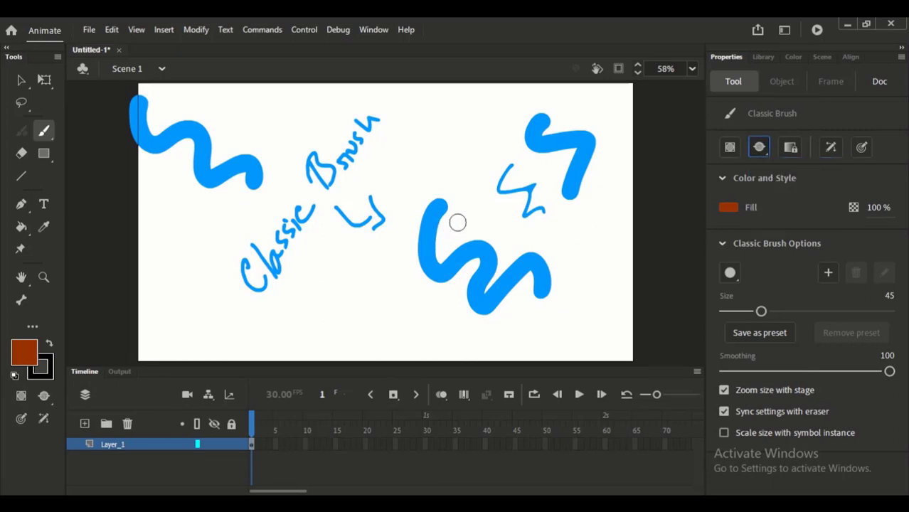
mouse_move(462, 216)
left_mouse_down()
mouse_move(458, 255)
mouse_move(478, 295)
mouse_move(494, 265)
mouse_move(523, 274)
mouse_move(521, 310)
mouse_move(549, 267)
left_mouse_up()
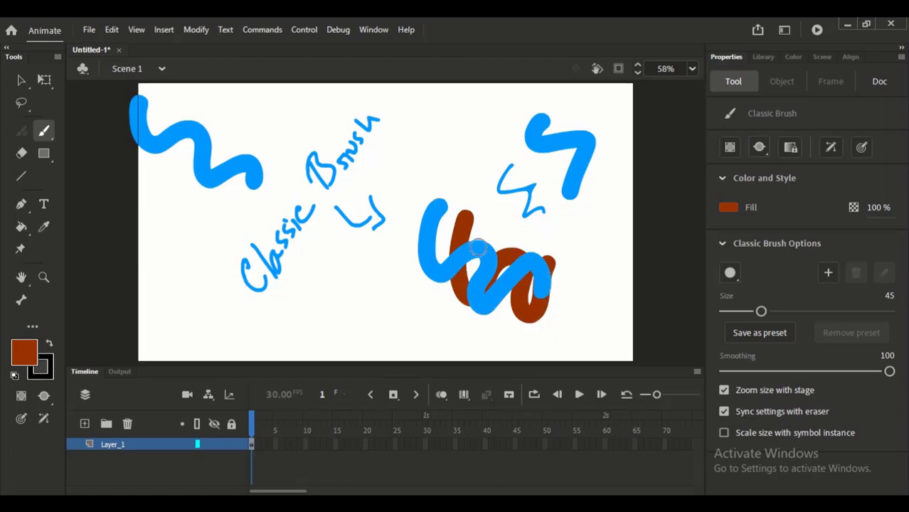
key("ctrl+z")
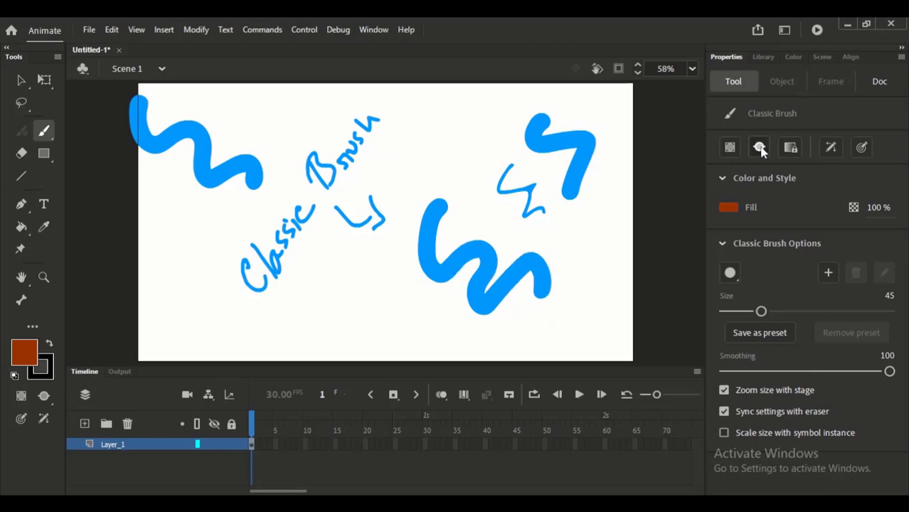
Recolor the lasso-selected final bend of the lower blue wave red-brown using Paint Selection mode, and deselect it
left_click(759, 147)
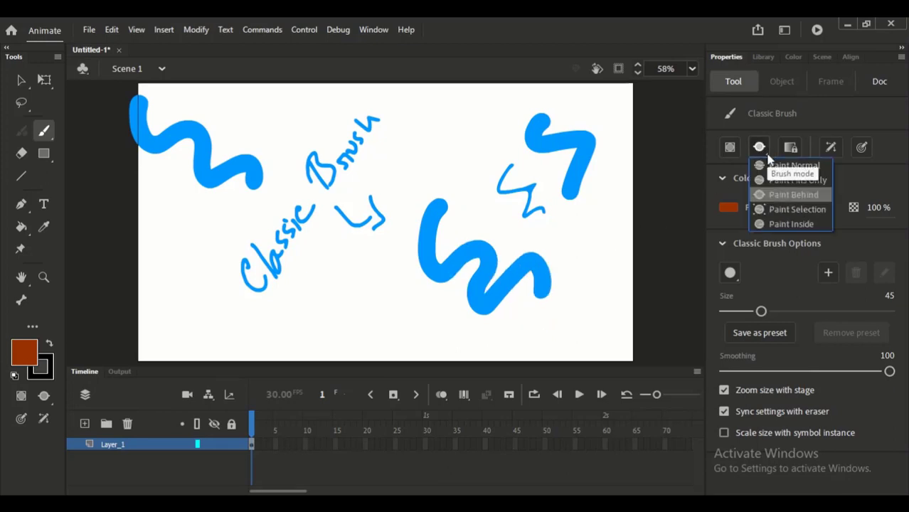
left_click(780, 212)
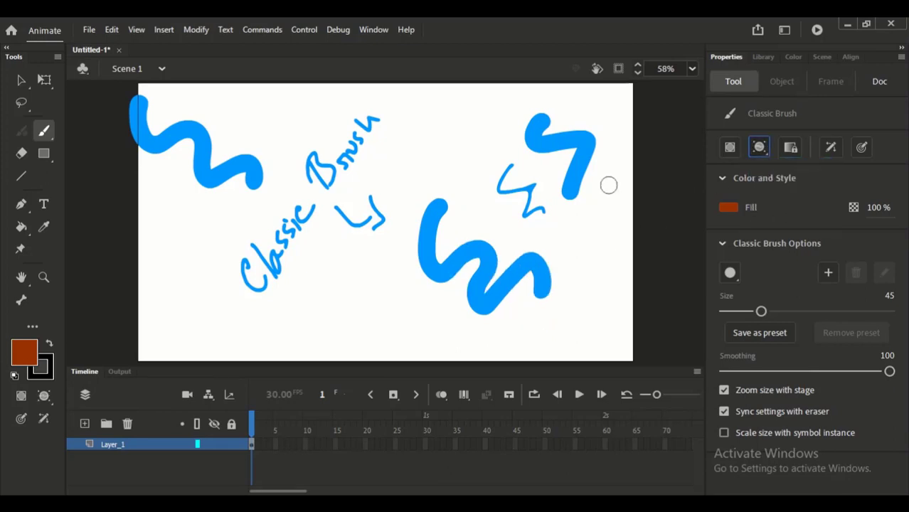
left_click(447, 196)
mouse_move(505, 217)
left_mouse_down()
mouse_move(490, 221)
mouse_move(477, 208)
left_mouse_up()
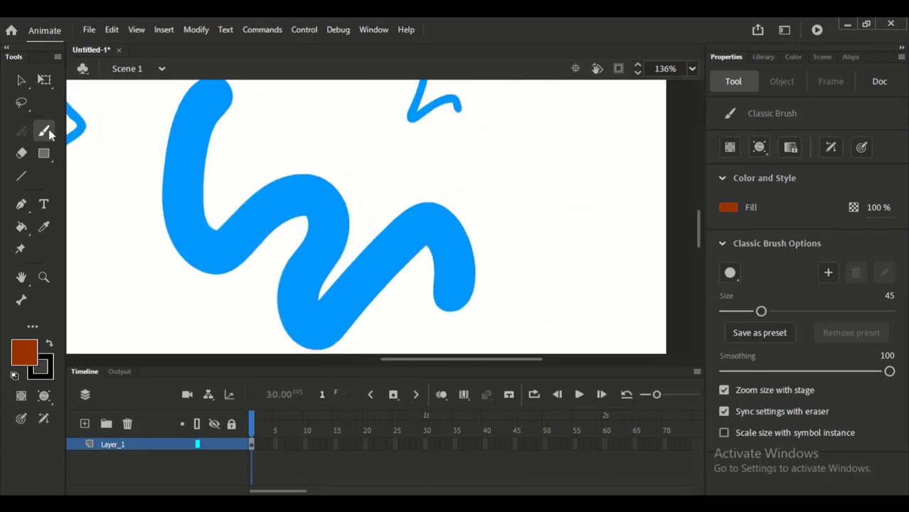
left_click(22, 104)
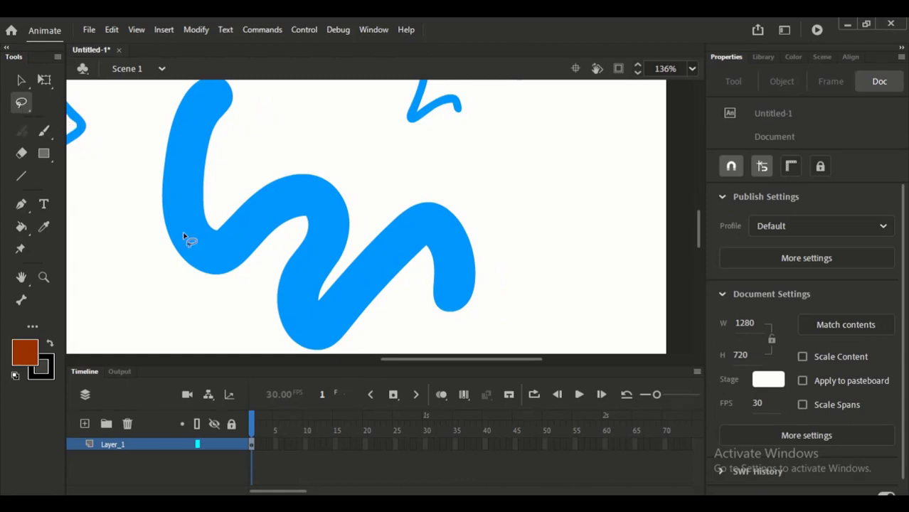
mouse_move(388, 275)
left_mouse_down()
mouse_move(418, 189)
mouse_move(523, 283)
mouse_move(401, 278)
left_mouse_up()
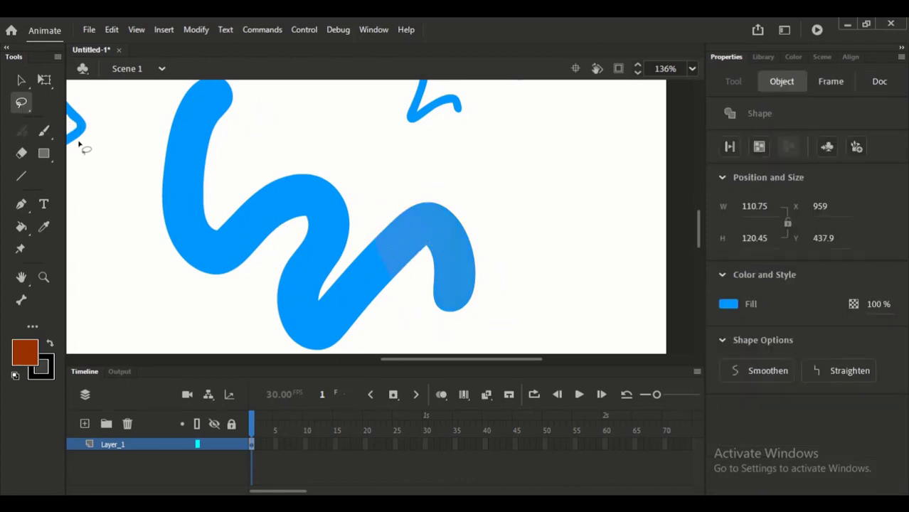
left_click(44, 132)
mouse_move(427, 203)
left_mouse_down()
mouse_move(389, 283)
mouse_move(464, 317)
mouse_move(478, 276)
left_mouse_up()
left_click(22, 80)
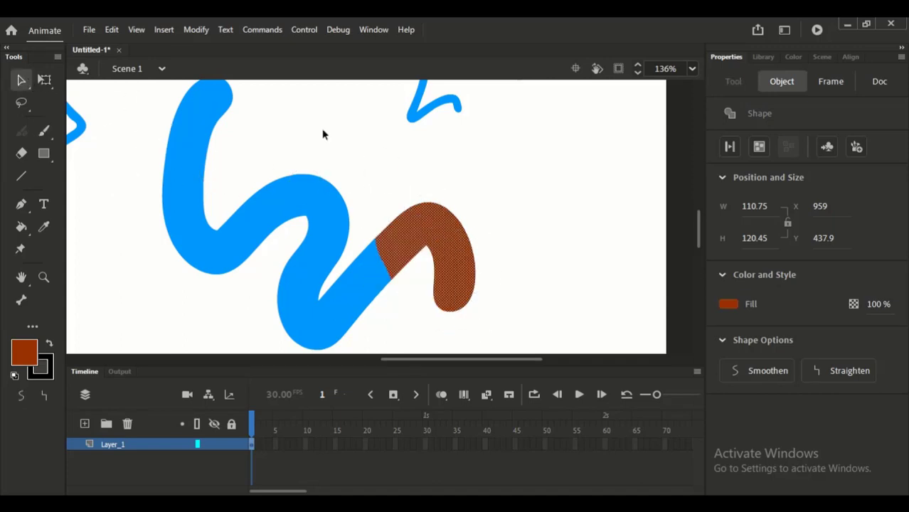
left_click(437, 194)
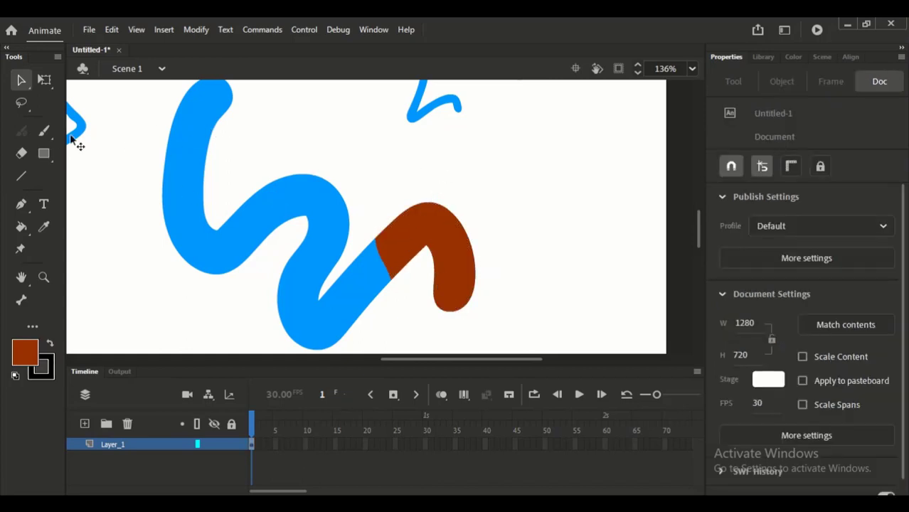
Try Paint Inside mode with strokes starting outside the lower wave and crossing its upper end and middle, undoing each one
left_click(43, 131)
left_click(759, 148)
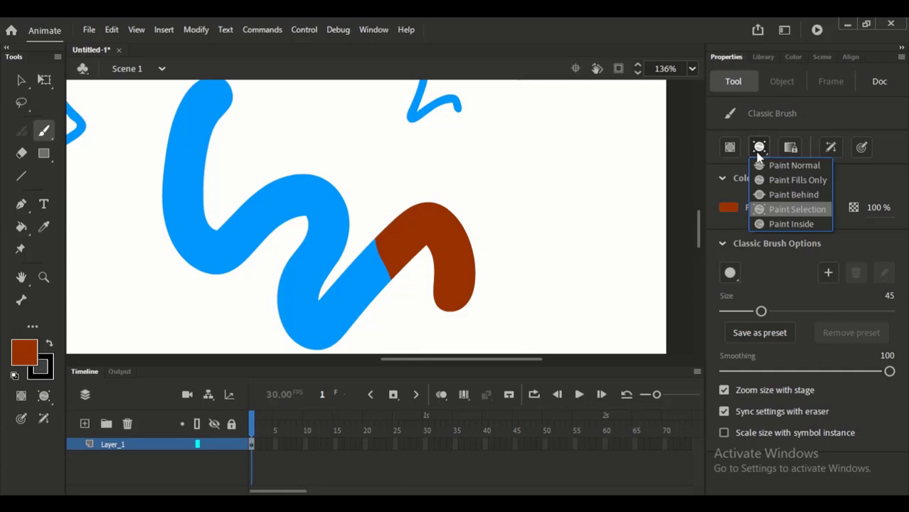
left_click(777, 225)
scroll(335, 213, "up", 3)
scroll(335, 213, "left", 3)
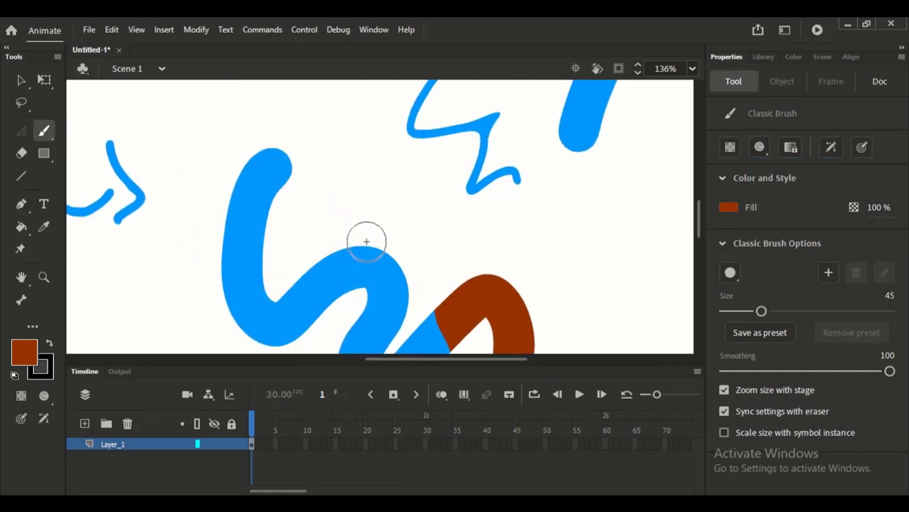
mouse_move(288, 194)
left_mouse_down()
mouse_move(241, 228)
mouse_move(228, 319)
left_mouse_up()
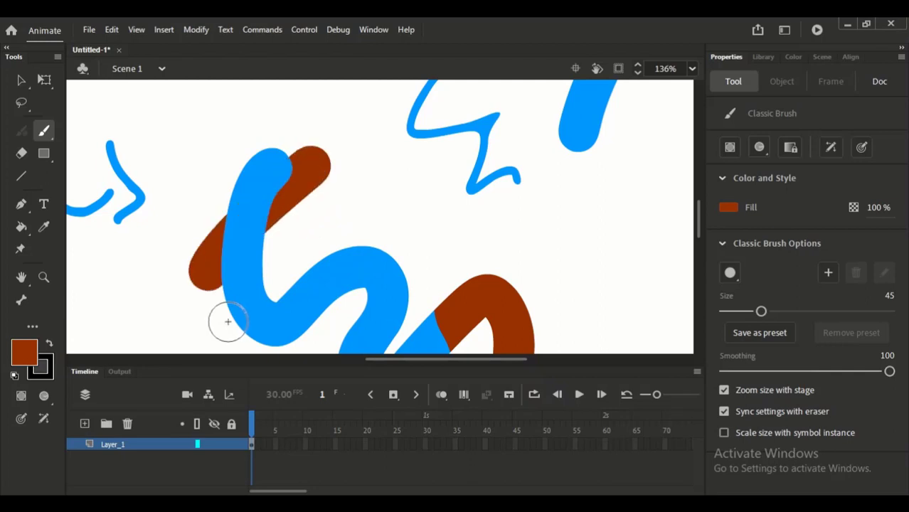
left_click_drag(331, 213, 329, 275)
scroll(335, 242, "down", 3)
scroll(335, 242, "left", 1)
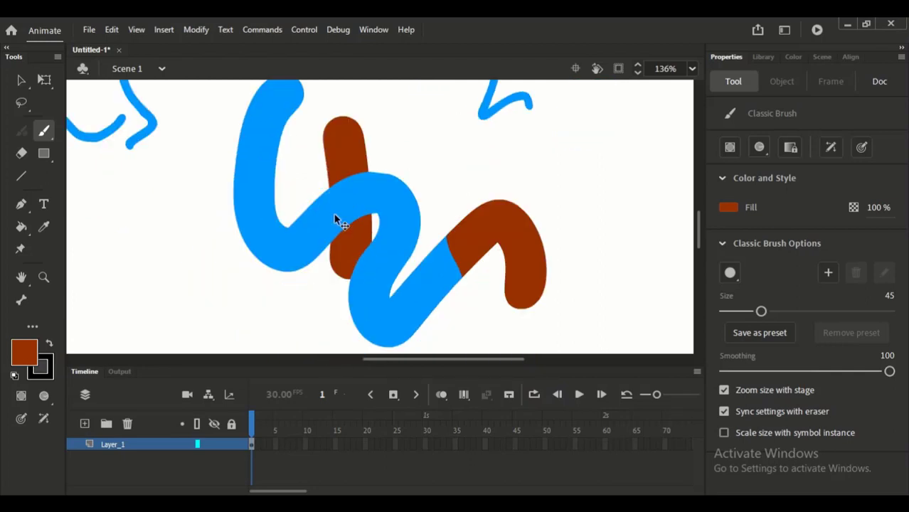
mouse_move(297, 146)
left_mouse_down()
mouse_move(275, 271)
mouse_move(306, 240)
mouse_move(365, 229)
left_mouse_up()
key("ctrl+z")
scroll(307, 239, "up", 5)
scroll(306, 240, "left", 2)
scroll(385, 240, "down", 1)
scroll(386, 240, "left", 1)
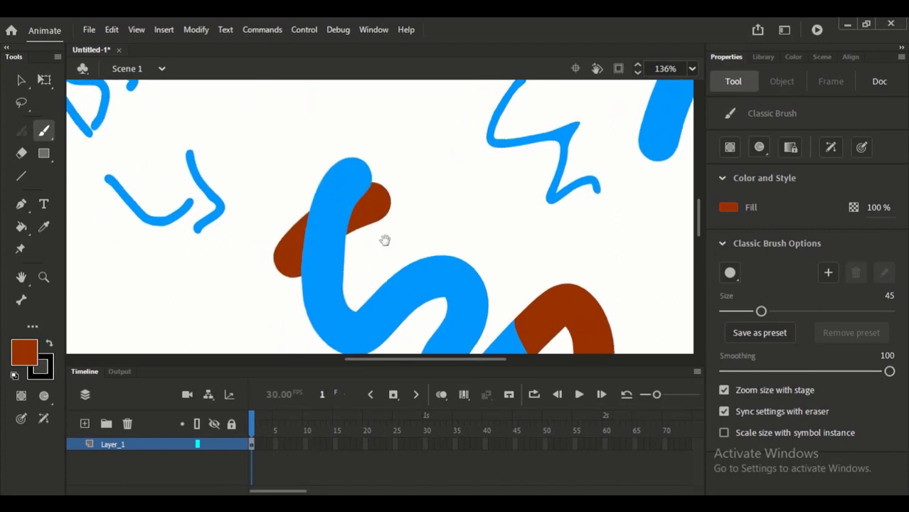
key("ctrl+z")
Try two more vertical Paint Inside strokes across the middle bend of the lower wave, undoing each one
left_click_drag(441, 201, 416, 342)
scroll(416, 214, "down", 3)
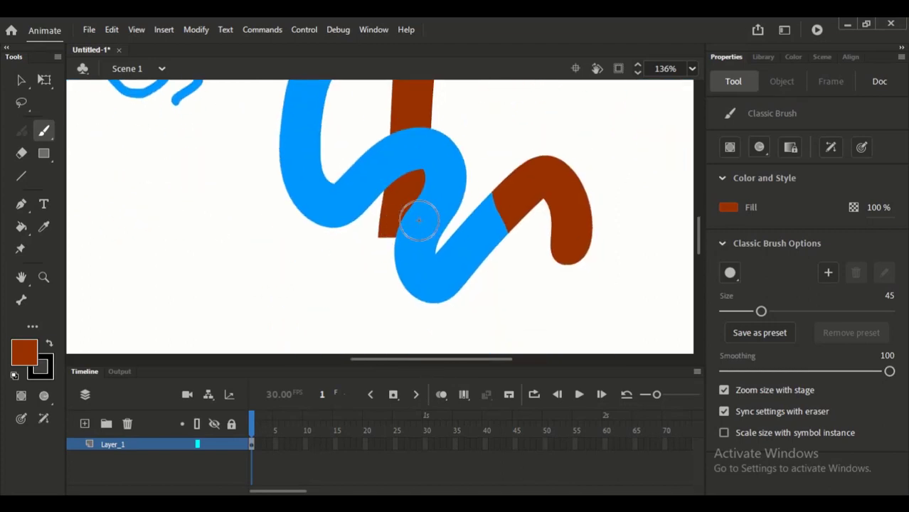
scroll(570, 304, "up", 2)
scroll(569, 304, "up", 1)
key("ctrl+z")
left_click_drag(392, 206, 402, 306)
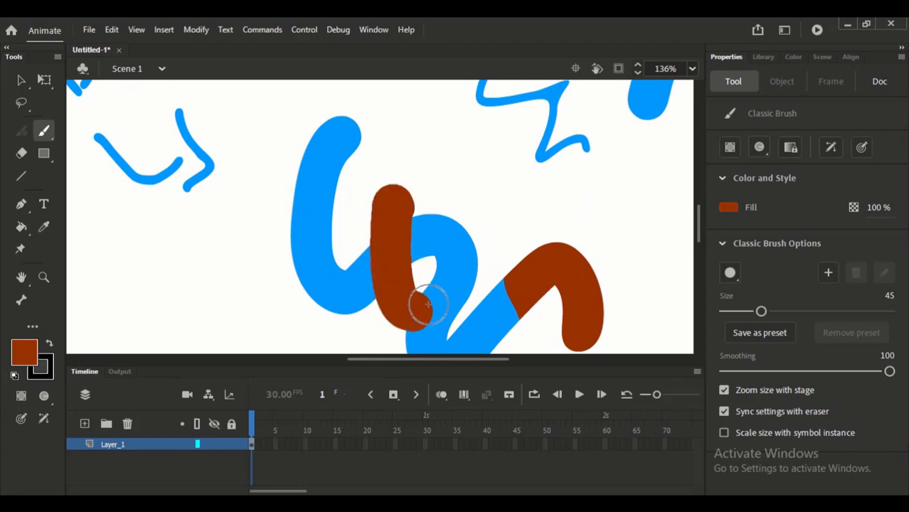
key("ctrl+z")
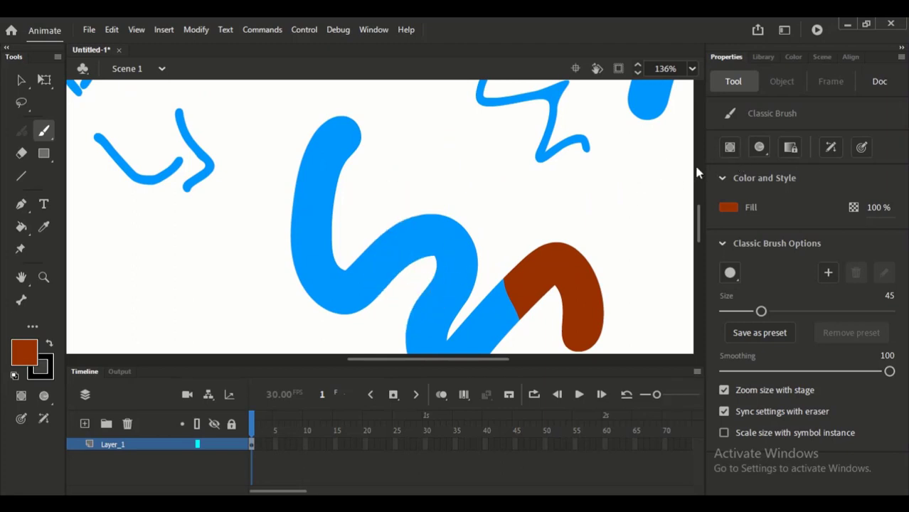
Return the brush mode to Paint Normal and zoom out to the full stage with the Selection tool active
left_click(760, 148)
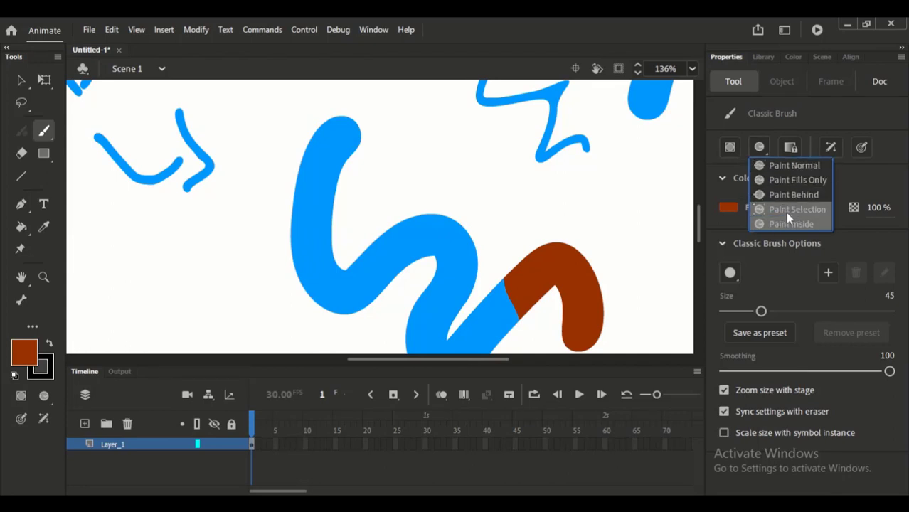
left_click(796, 180)
left_click(759, 146)
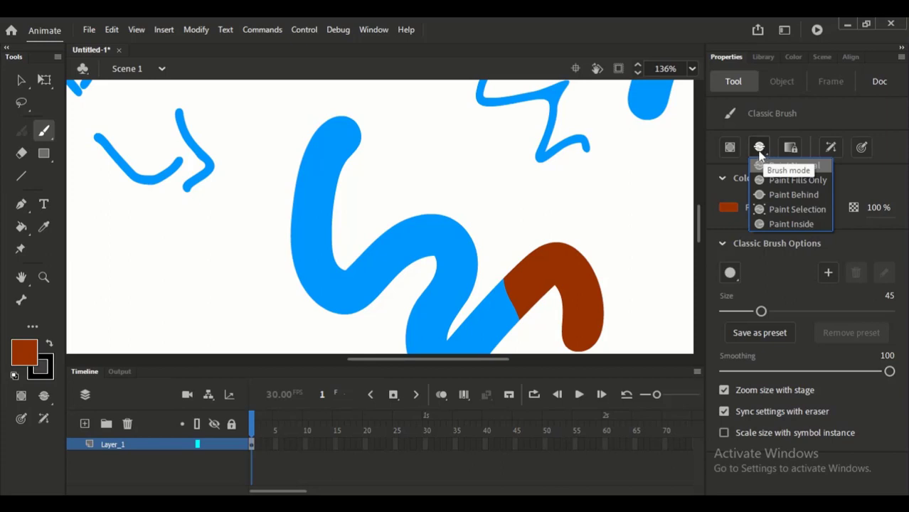
left_click(773, 166)
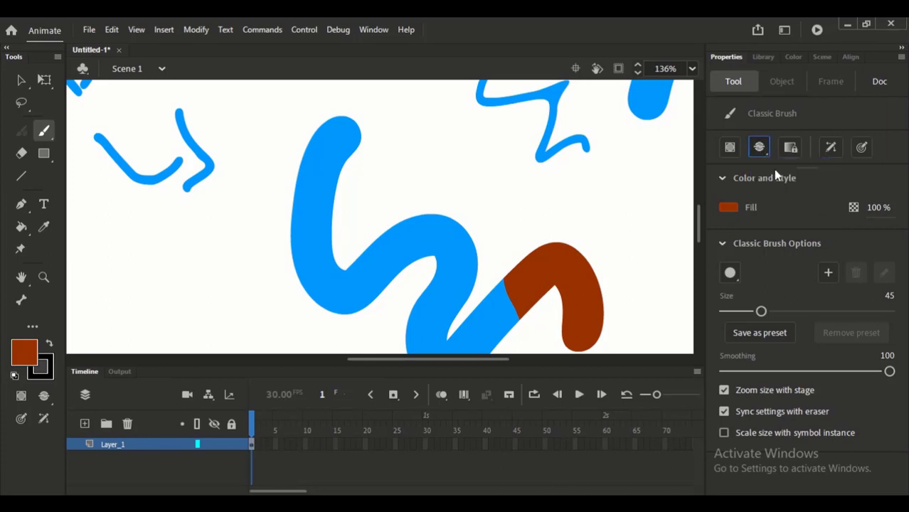
left_click(20, 80)
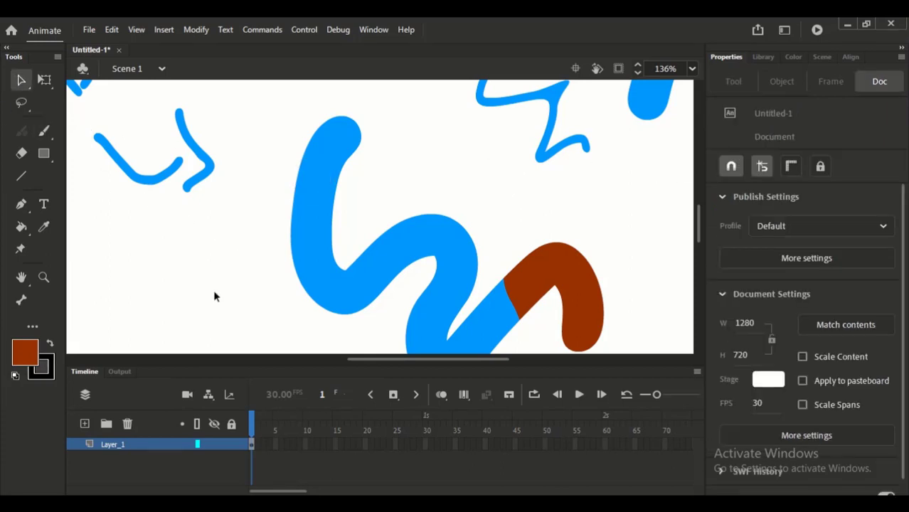
key("ctrl+minus")
key("ctrl+minus")
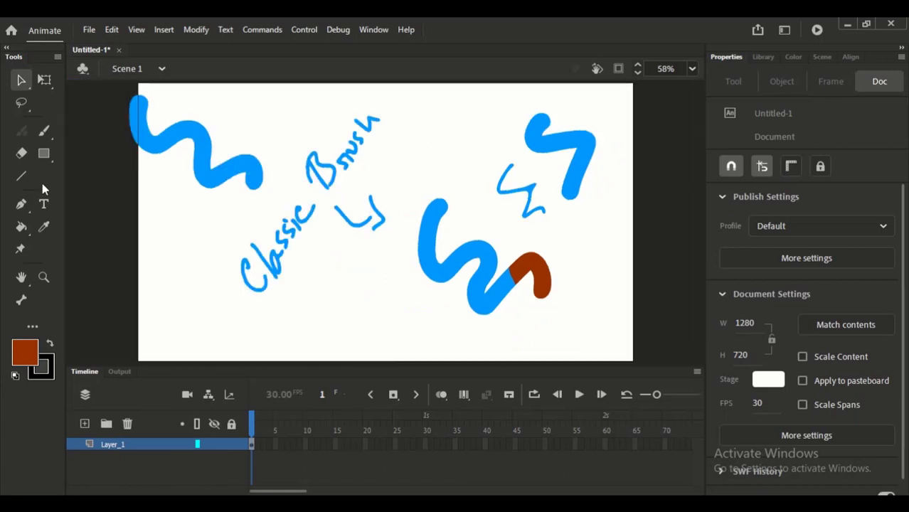
Switch from the Classic Brush to the Paint Brush Tool to view its options, and return to the Classic Brush Tool
left_click(43, 131)
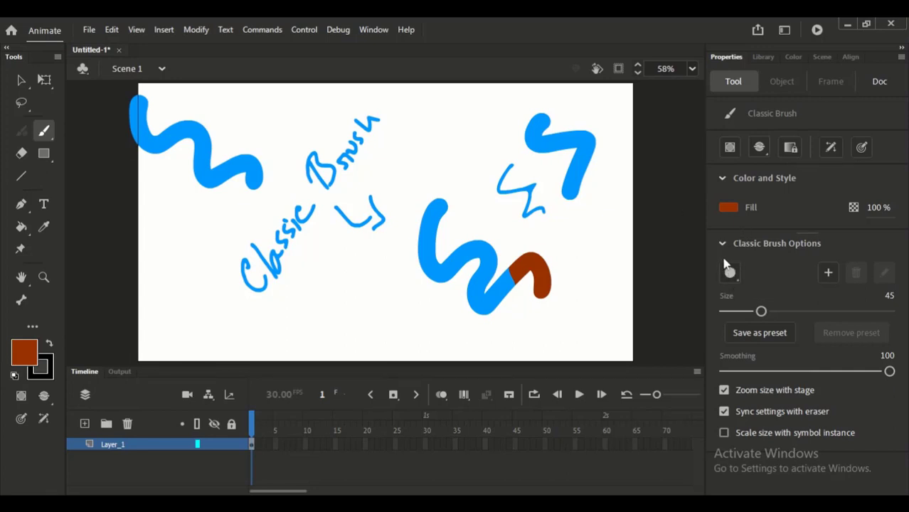
left_click(44, 133)
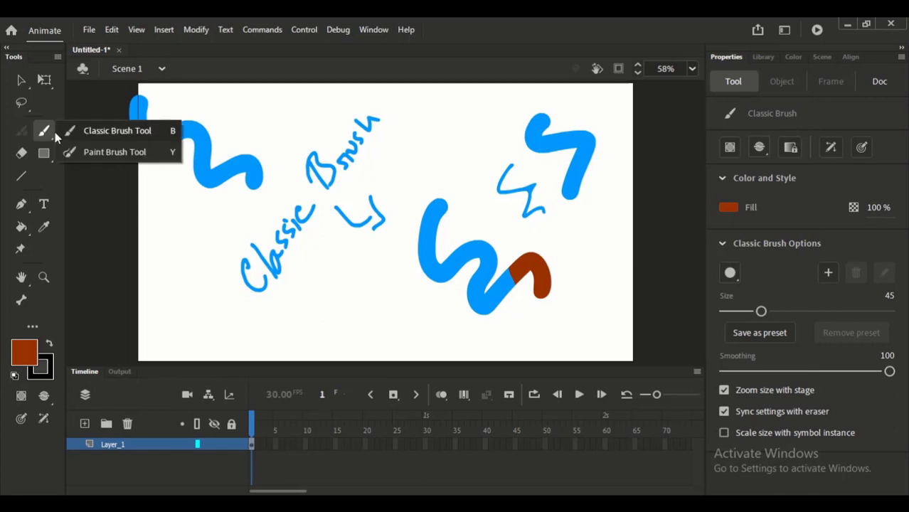
left_click(115, 152)
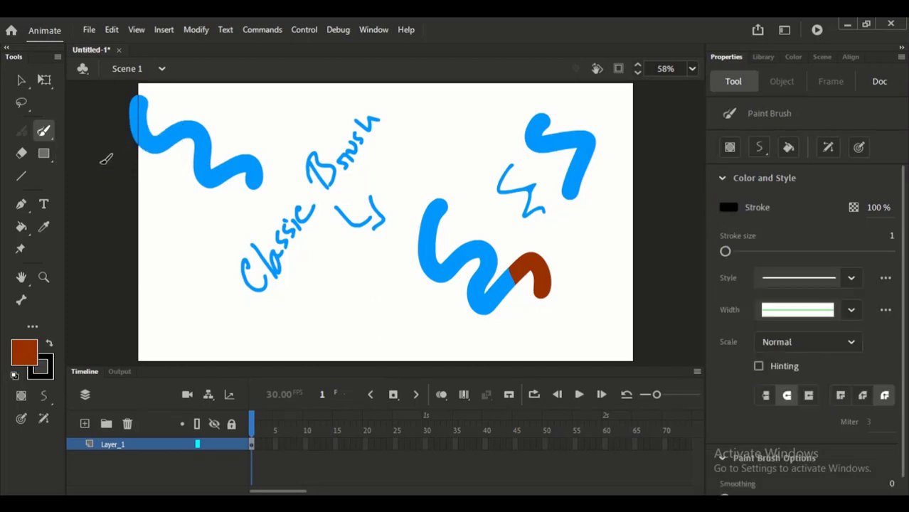
left_click(49, 135)
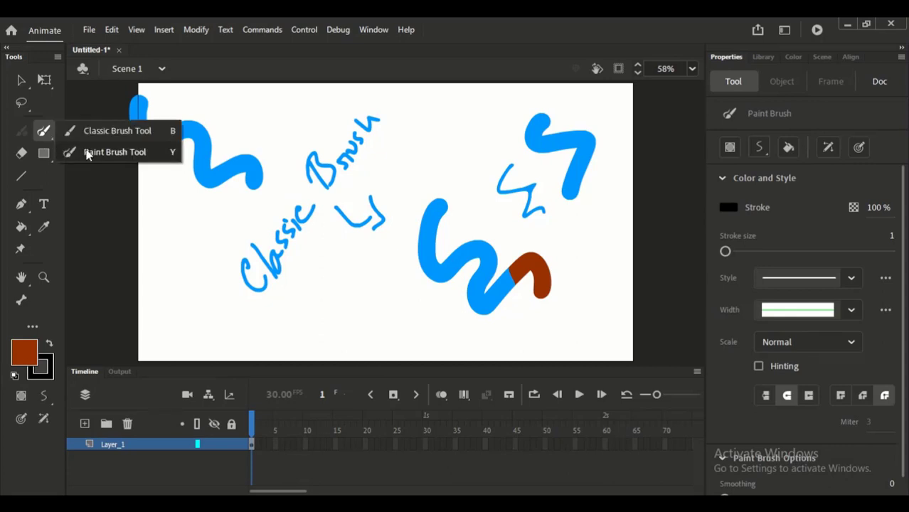
left_click(87, 153)
left_click(48, 136)
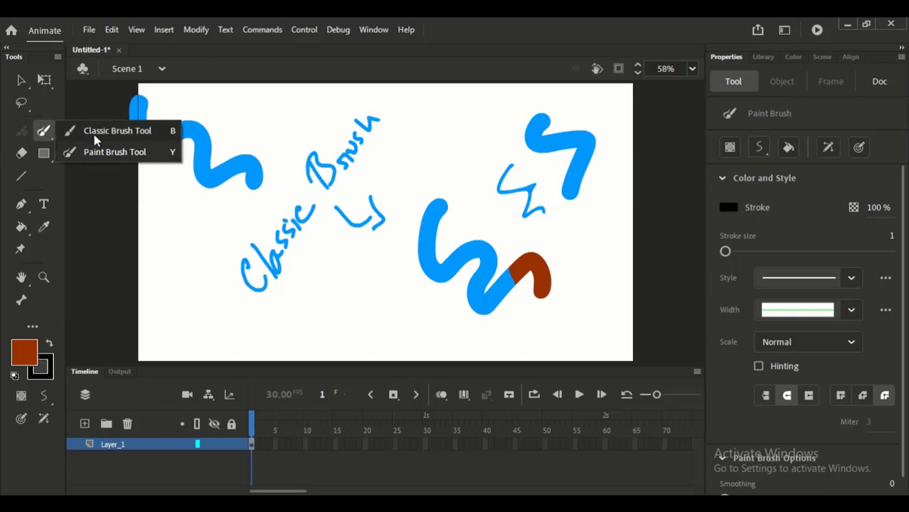
left_click(100, 132)
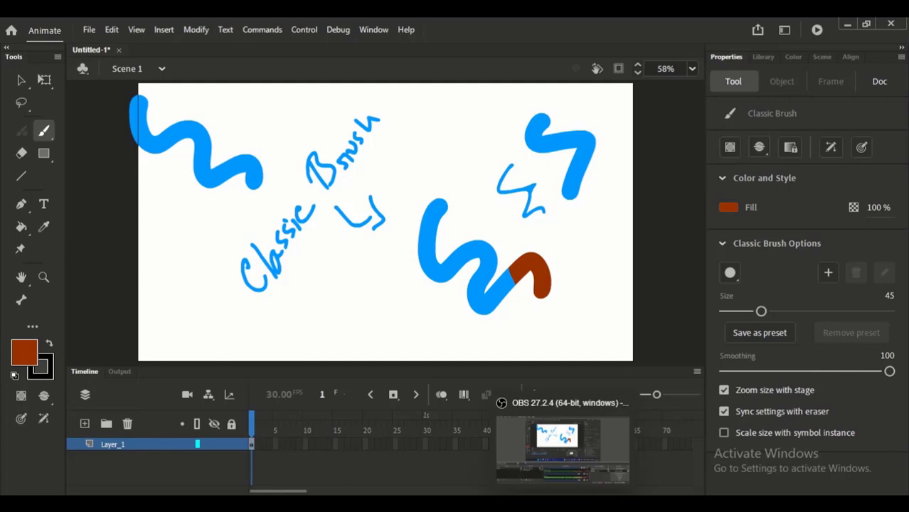
Switch to OBS Studio to reach its recording controls
left_click(557, 437)
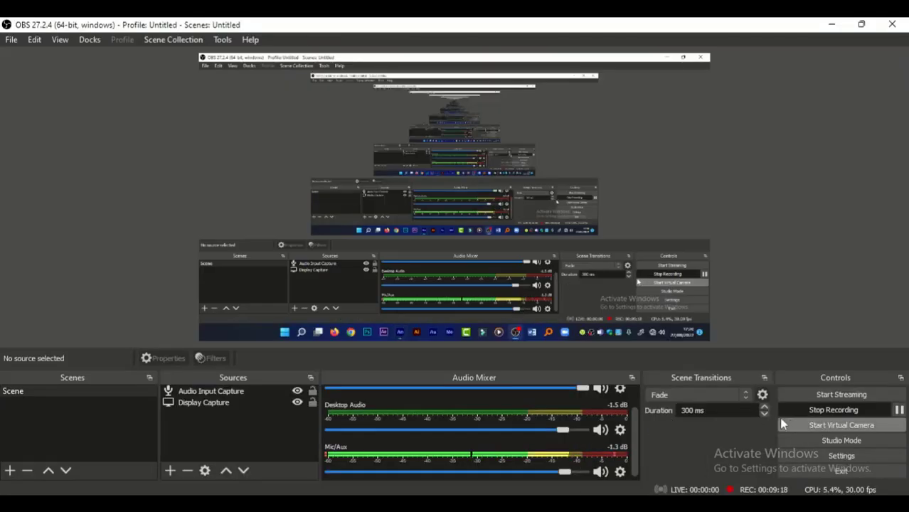